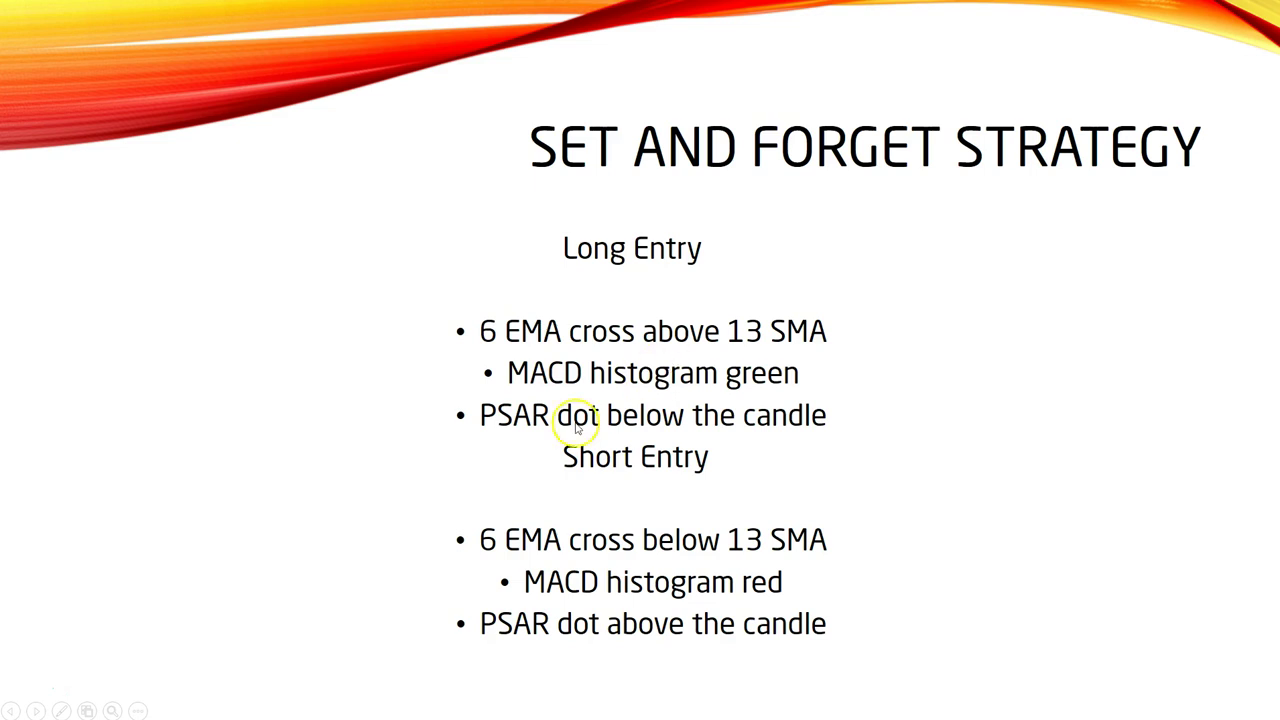
Step: Switch from the strategy slides to MetaTrader's GBPUSD H4 chart and examine the moving average crossover and MACD histogram at the 17 May line
left_click(36, 690)
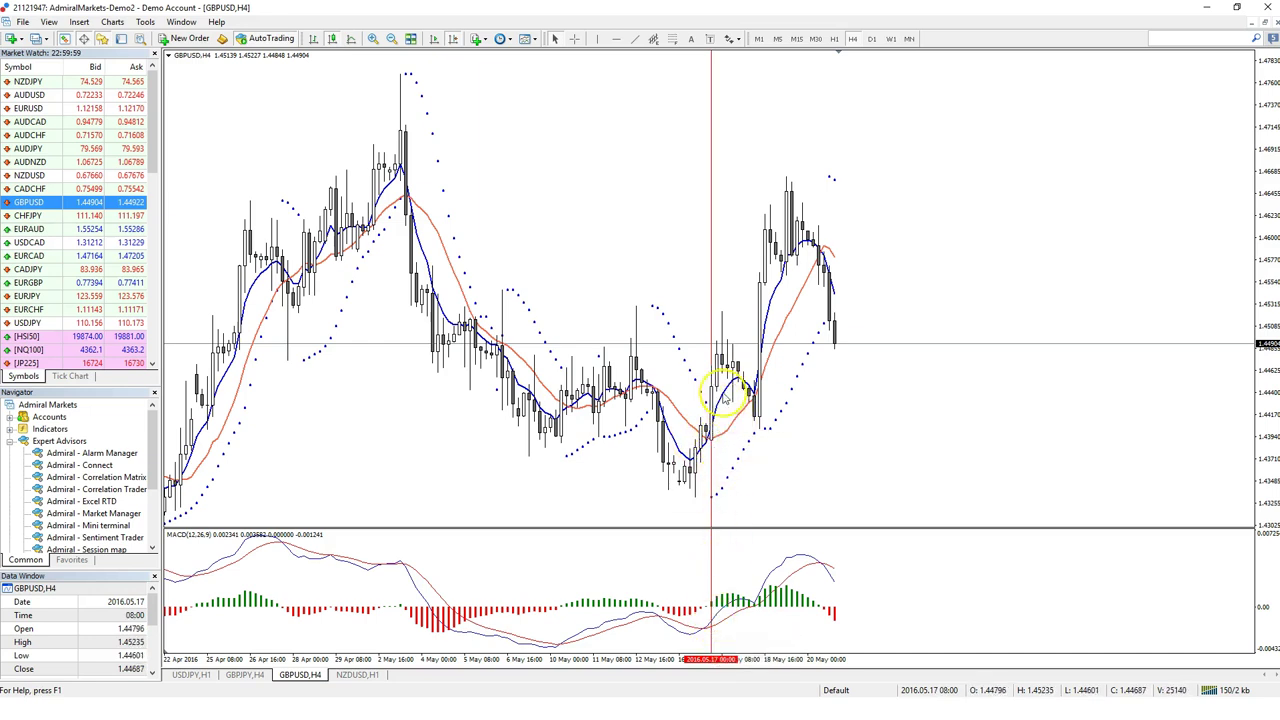
mouse_move(724, 400)
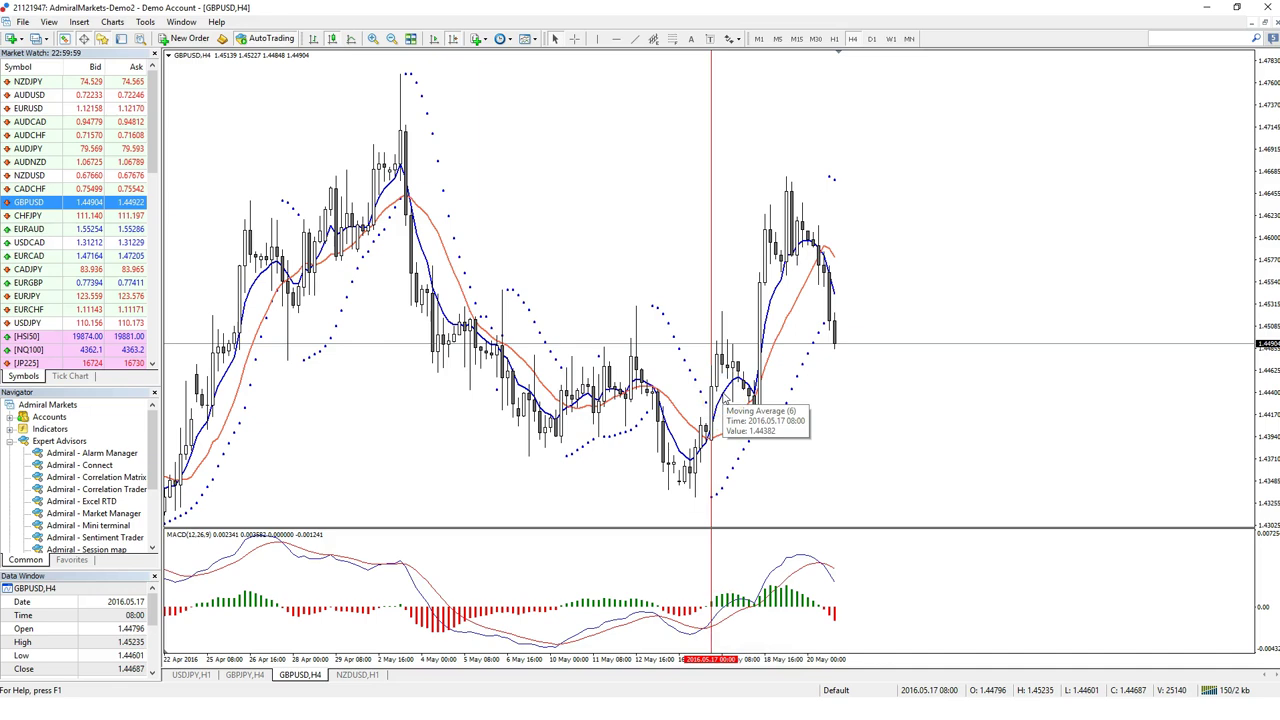
mouse_move(731, 430)
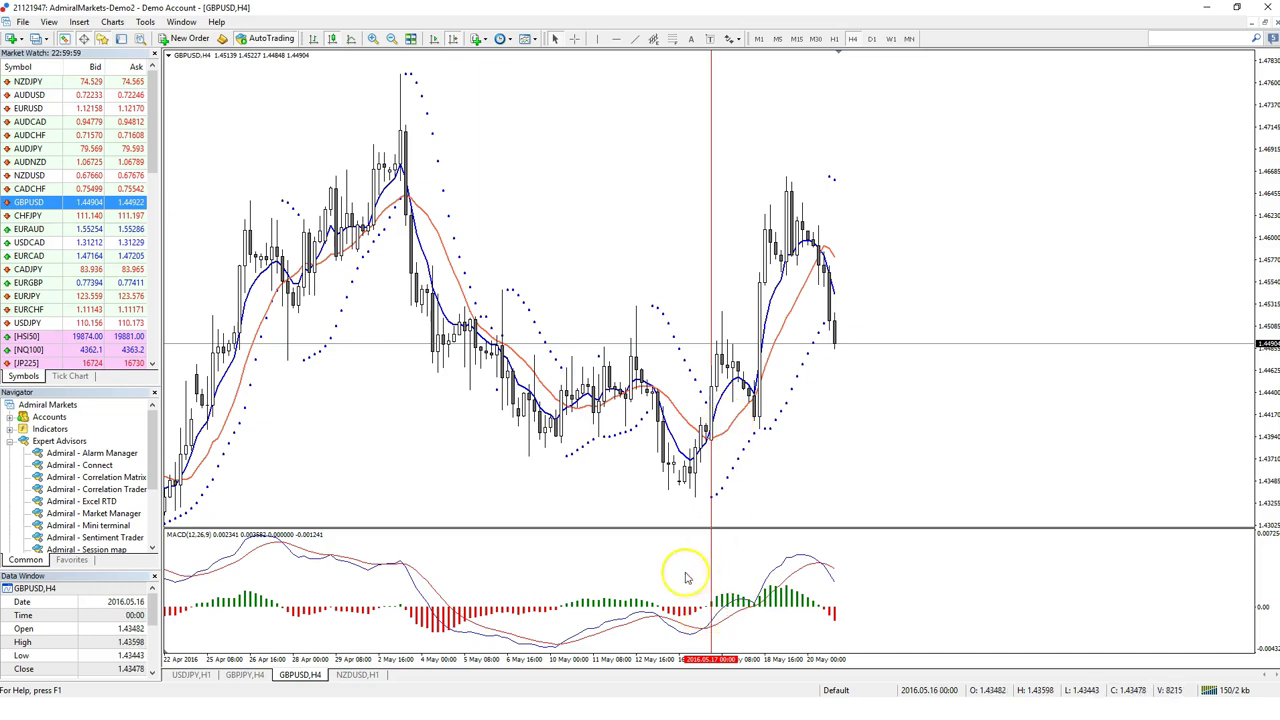
mouse_move(722, 607)
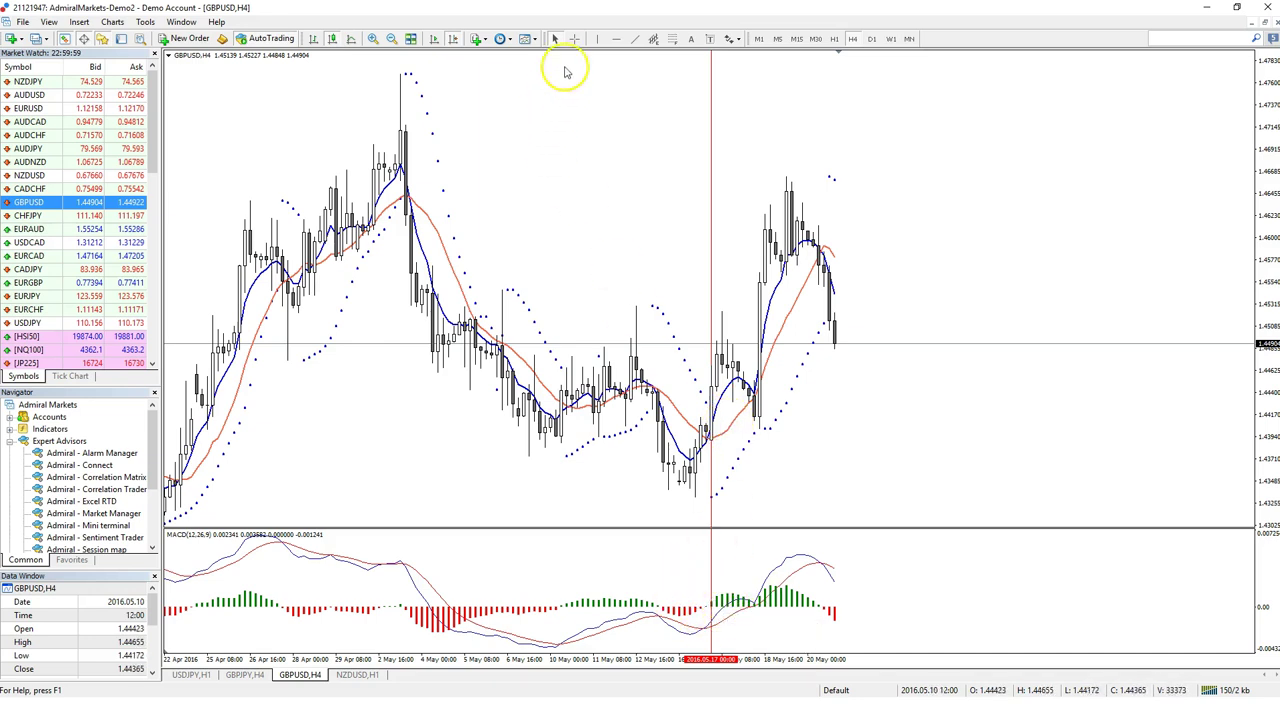
Step: Measure from the 17 May entry candle down to the moving average crossover on GBPUSD with the crosshair
left_click(574, 38)
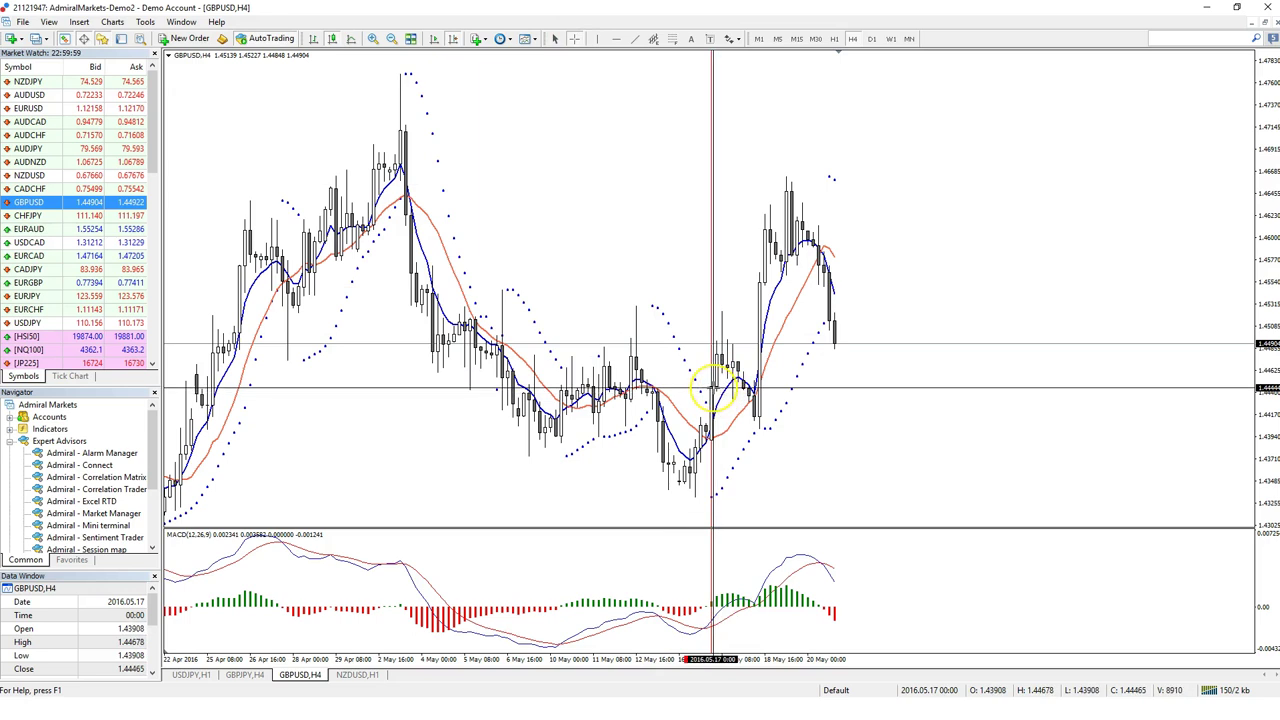
left_click_drag(712, 388, 716, 442)
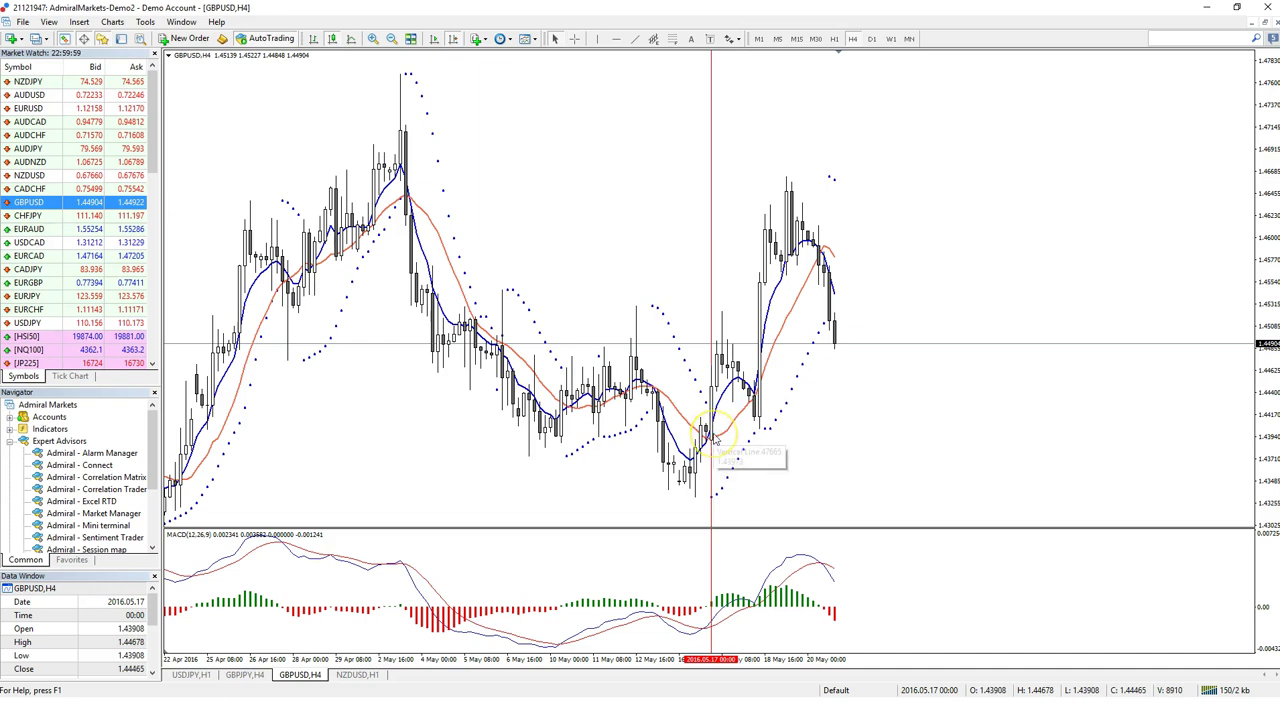
left_click(715, 440)
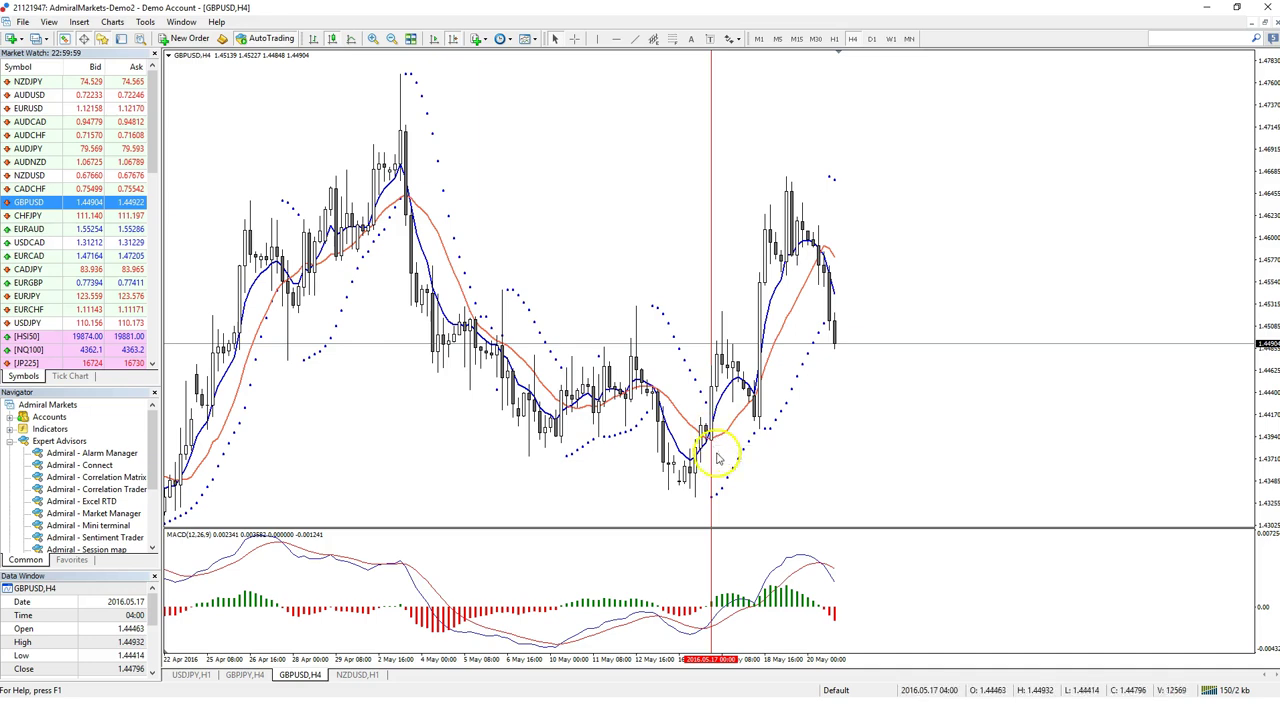
left_click(709, 448)
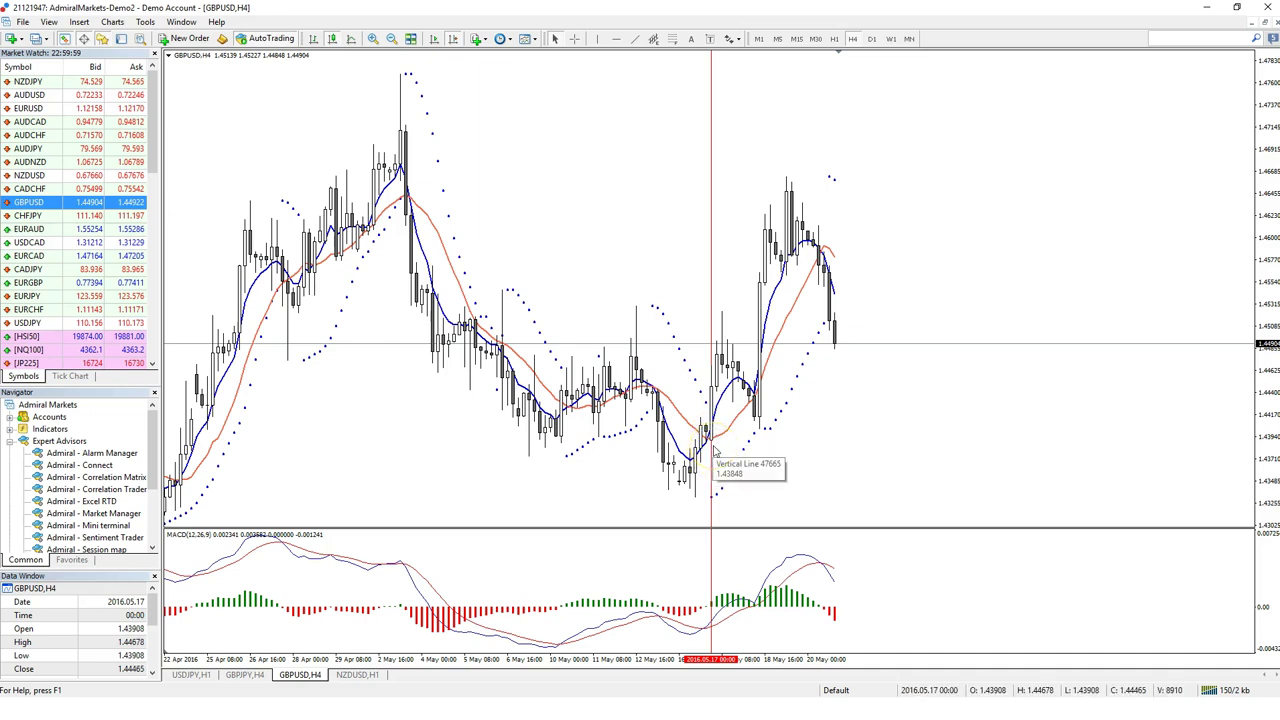
left_click(709, 402)
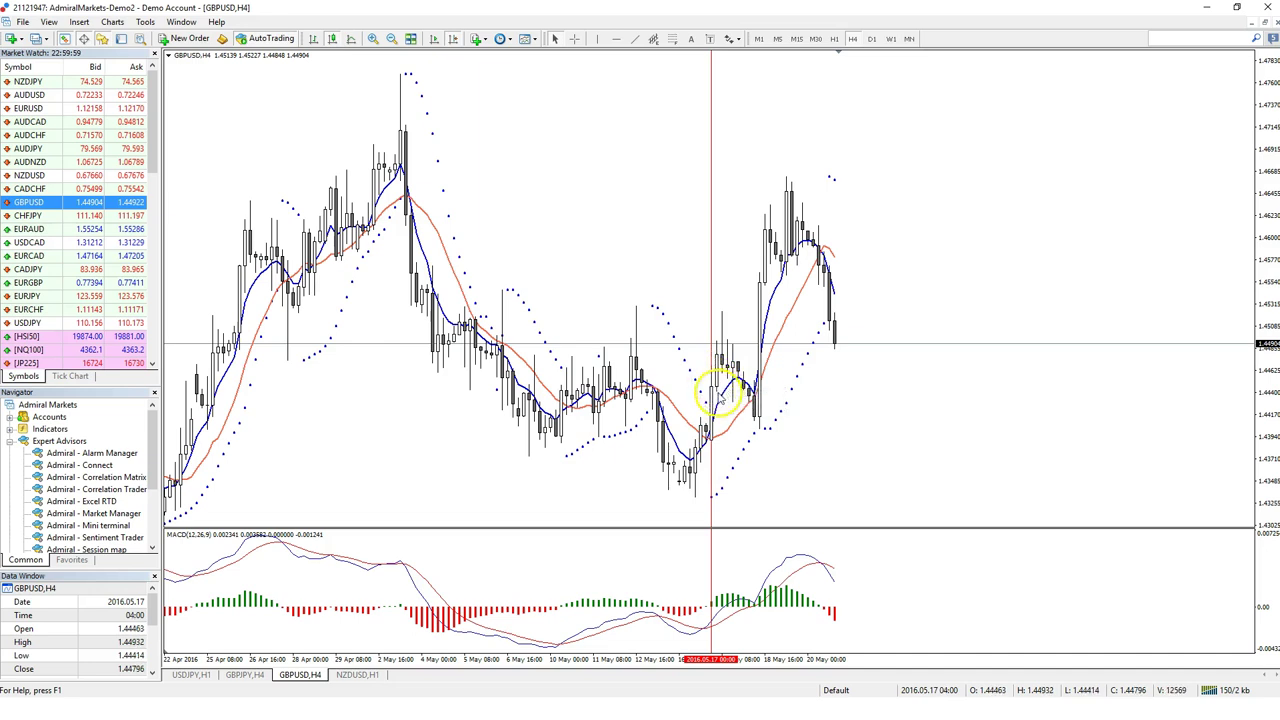
Step: Measure with the crosshair from the 17 May entry candle up to the swing high just after it
left_click(577, 40)
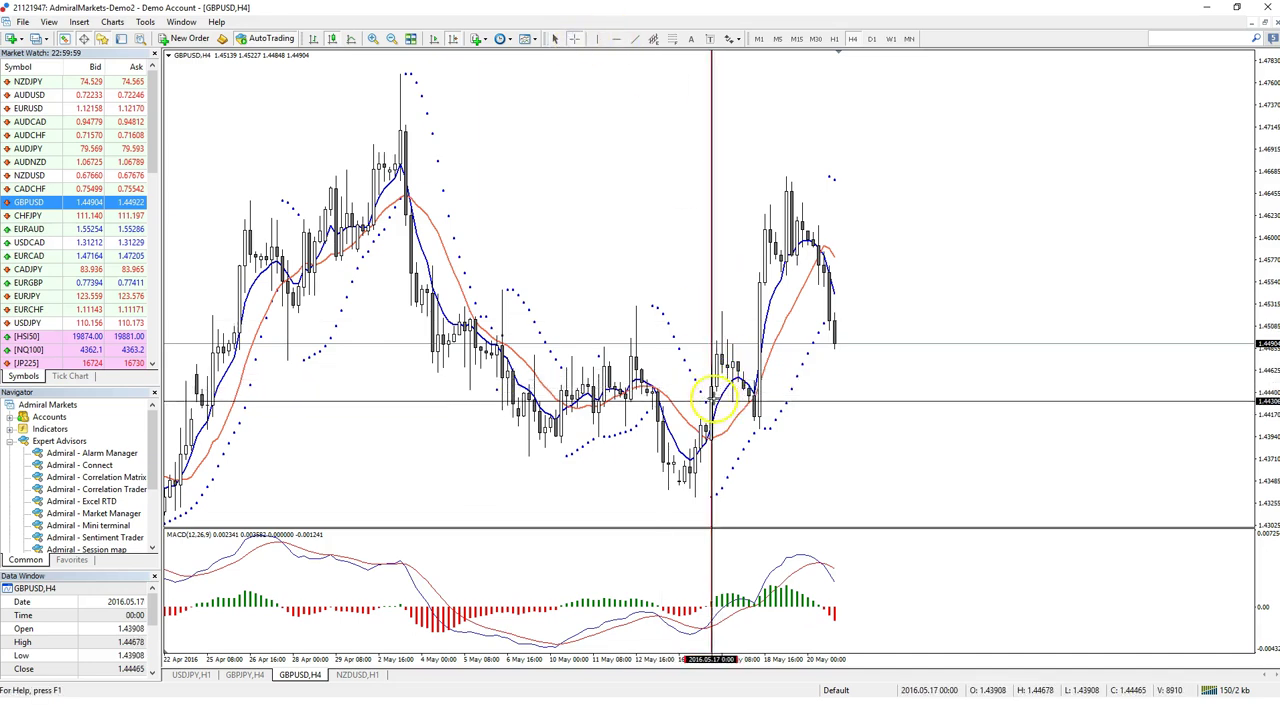
mouse_move(712, 388)
left_click_drag(712, 388, 723, 310)
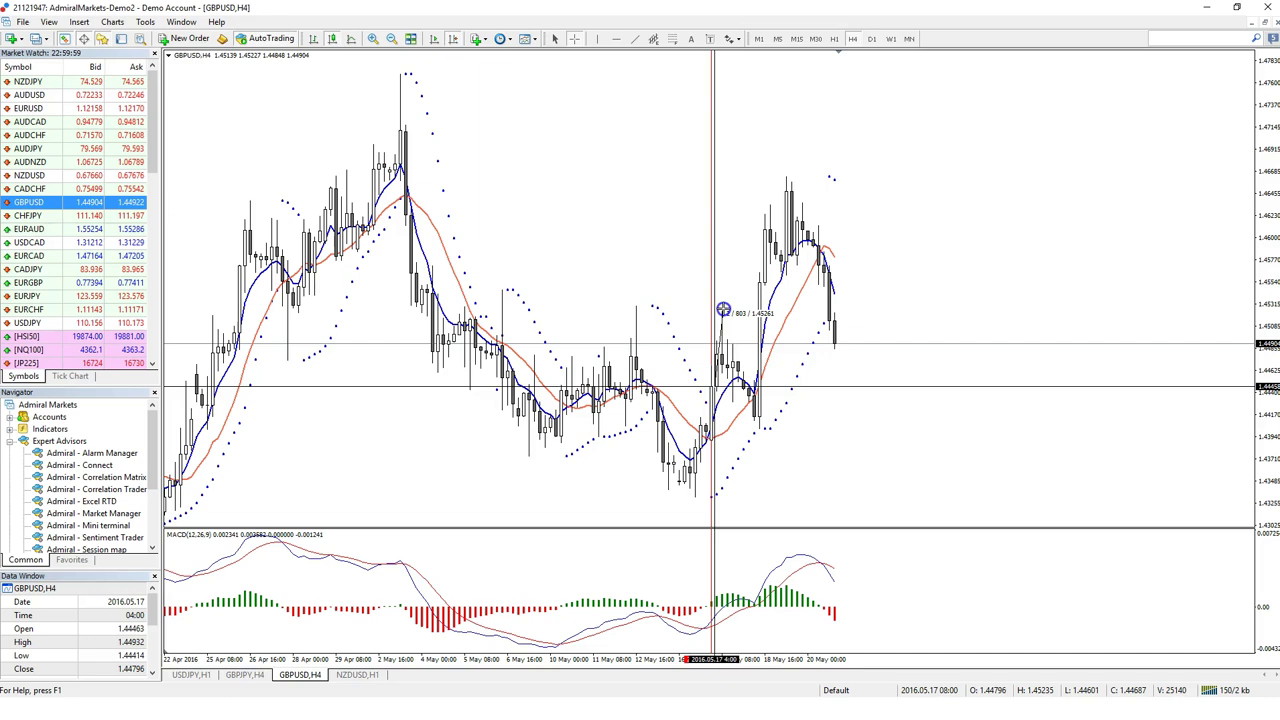
left_click_drag(723, 310, 726, 309)
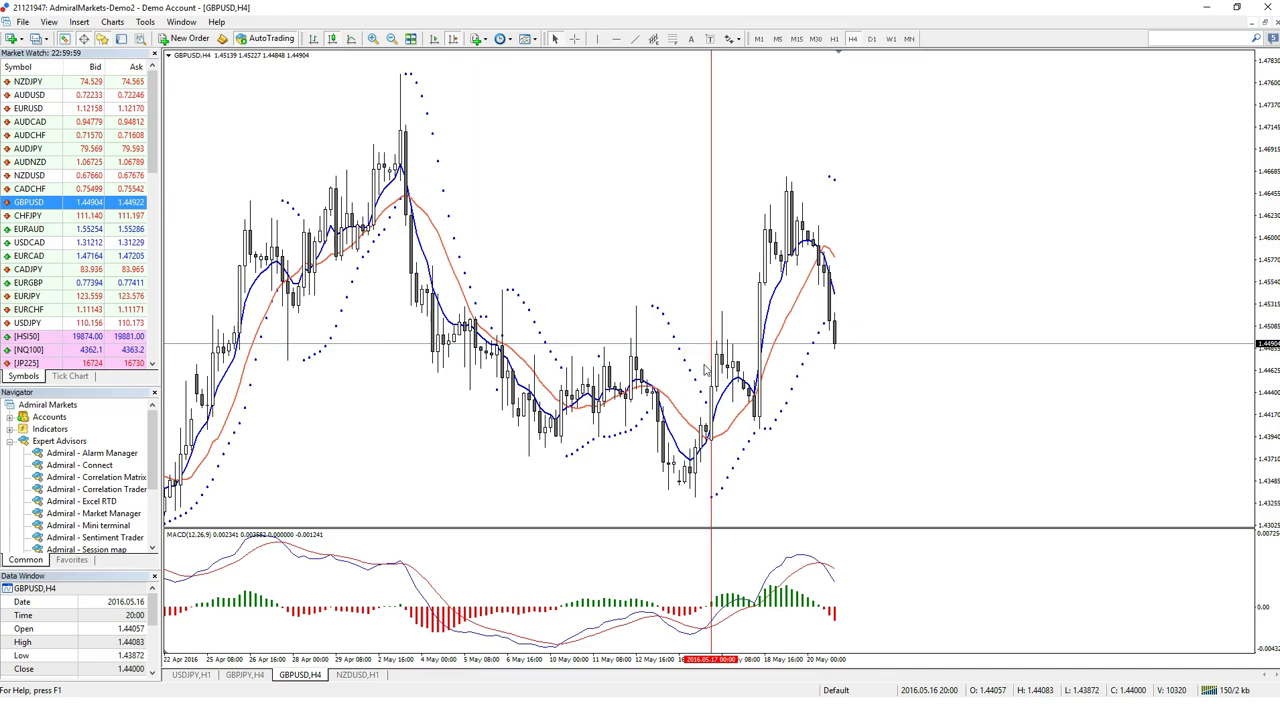
left_click(696, 450)
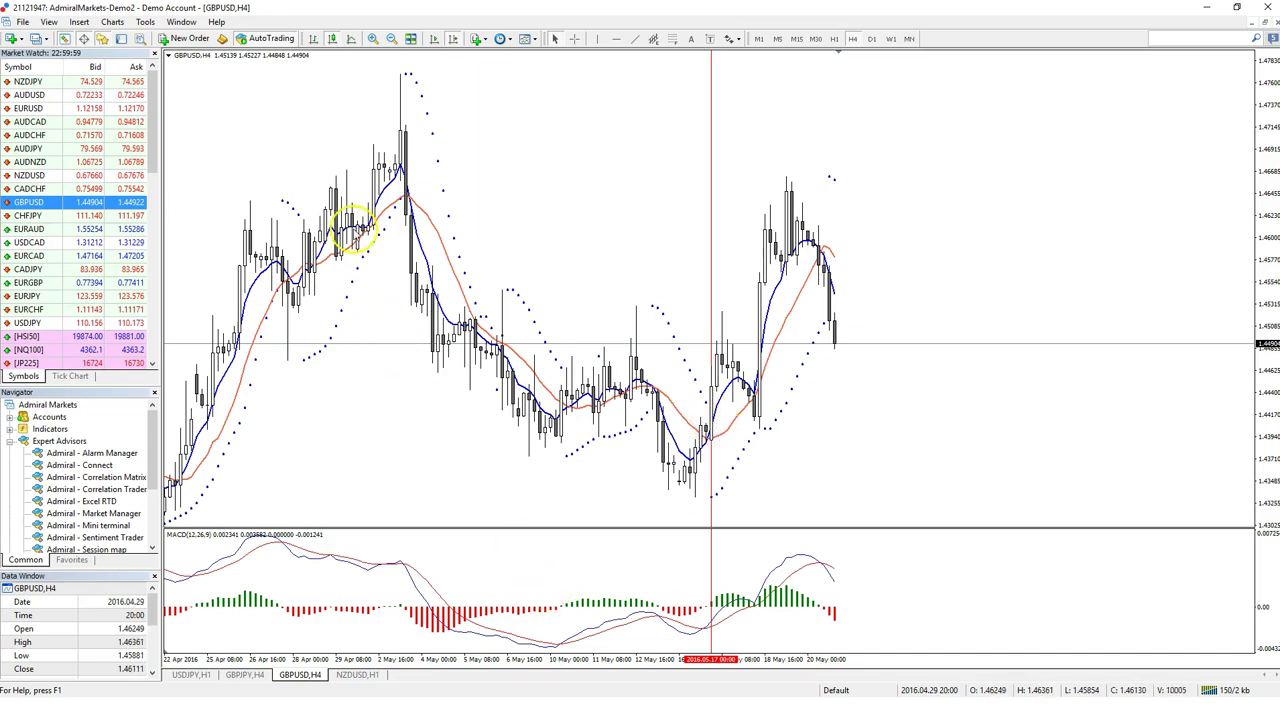
Step: Add a vertical line to the GBPUSD chart and position it at the 2016.04.25 08:00 candle
left_click(597, 38)
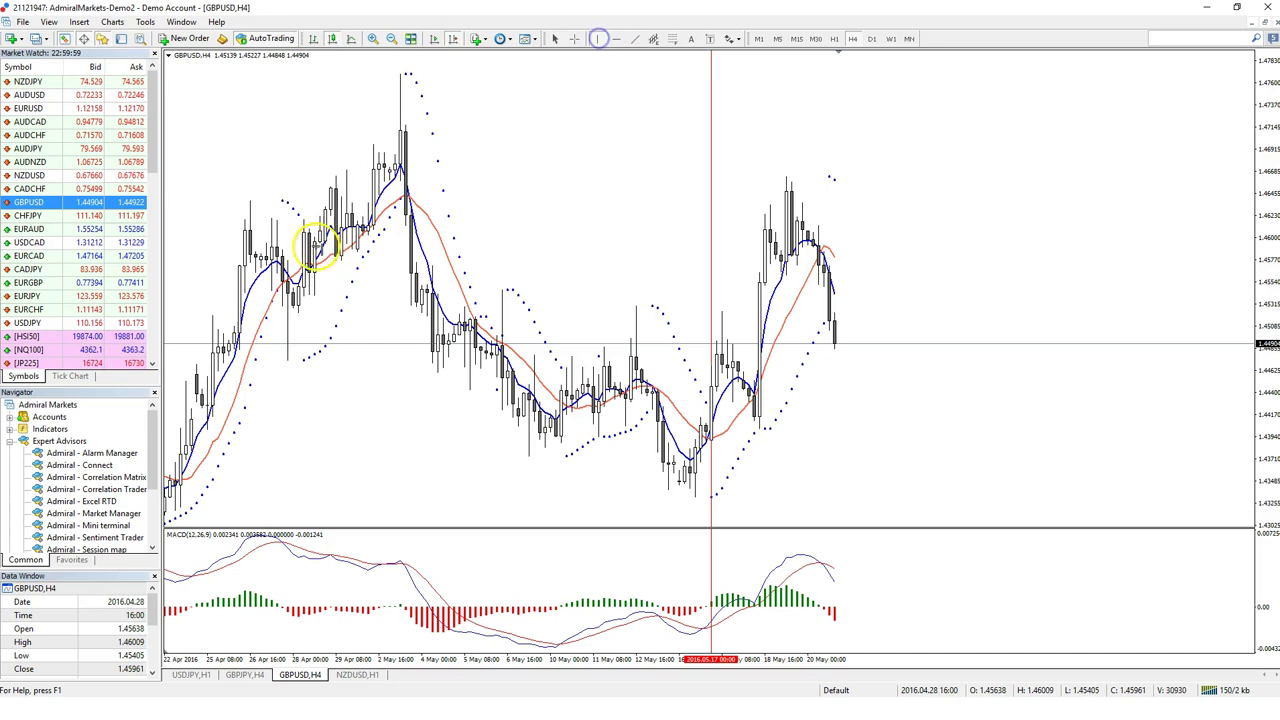
left_click(175, 279)
left_click_drag(175, 279, 197, 280)
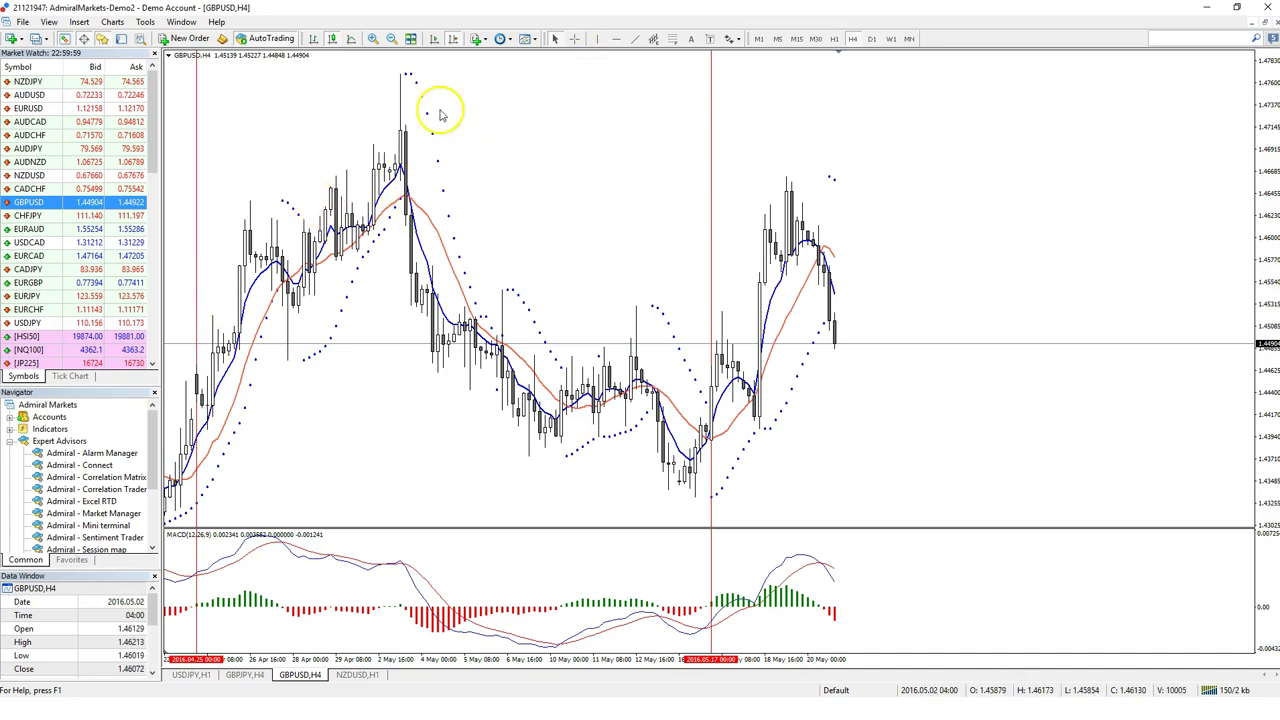
left_click_drag(197, 70, 208, 73)
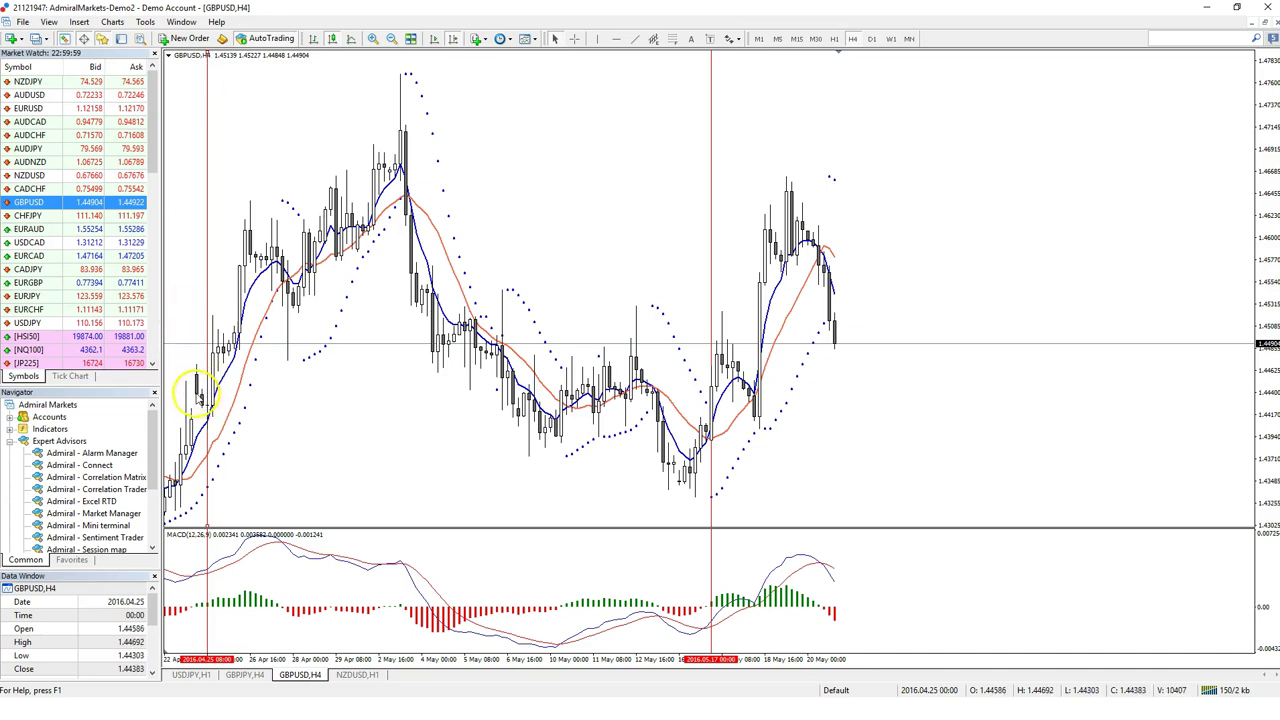
mouse_move(201, 398)
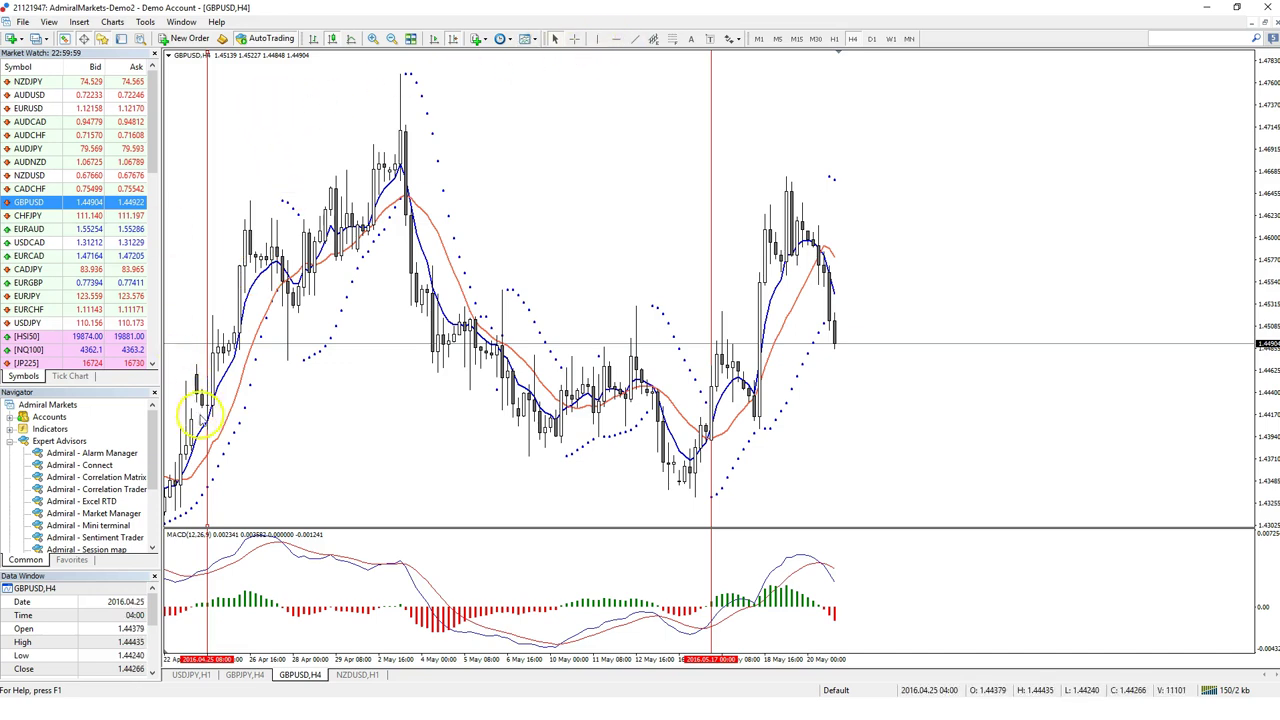
Step: Add a second vertical line to the GBPUSD chart at the 2016.05.02 20:00 candle
left_click(596, 40)
left_click(383, 119)
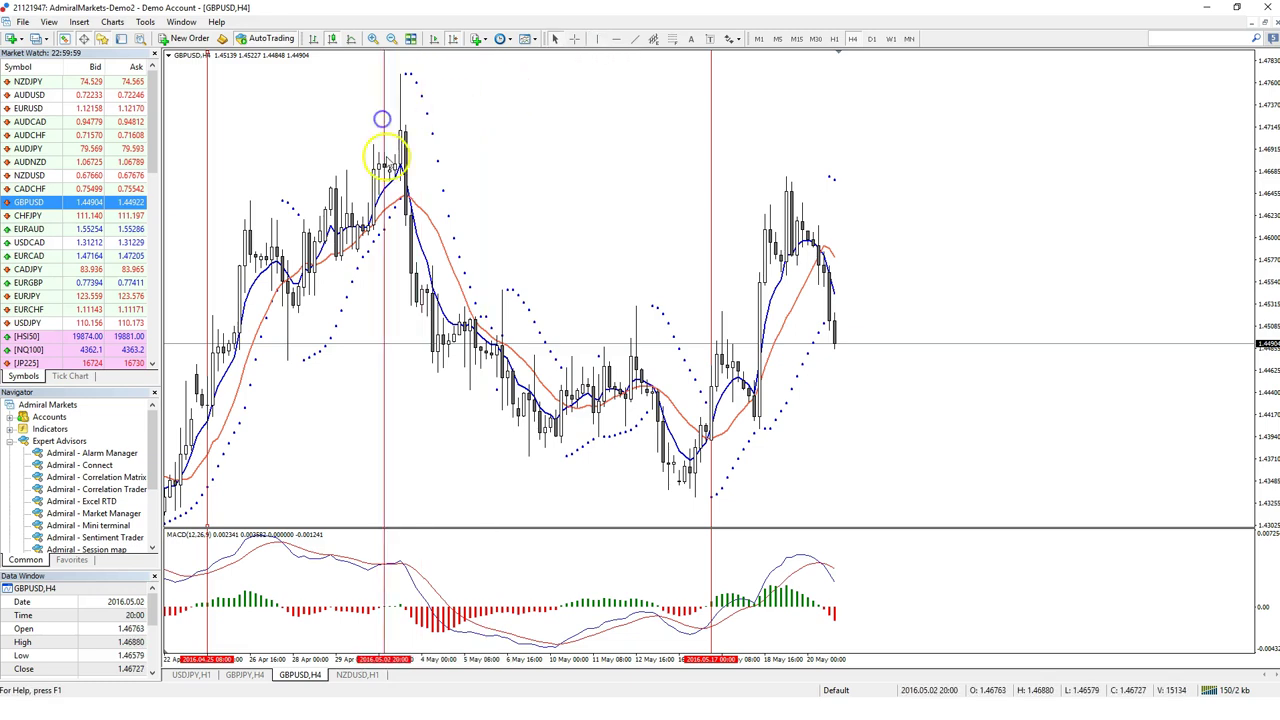
left_click(643, 146)
left_click(795, 325)
Step: Measure the stop distance from the 17 May entry candle down to the 13-period moving average
mouse_move(716, 439)
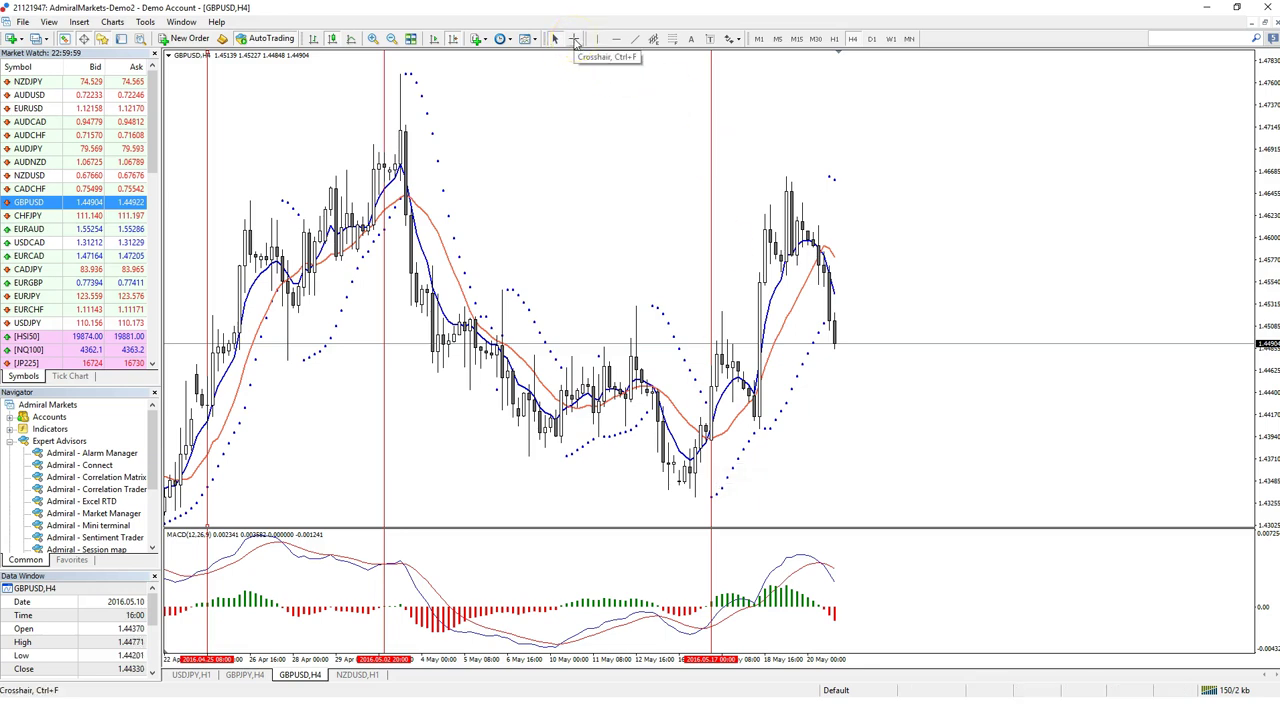
left_click(575, 39)
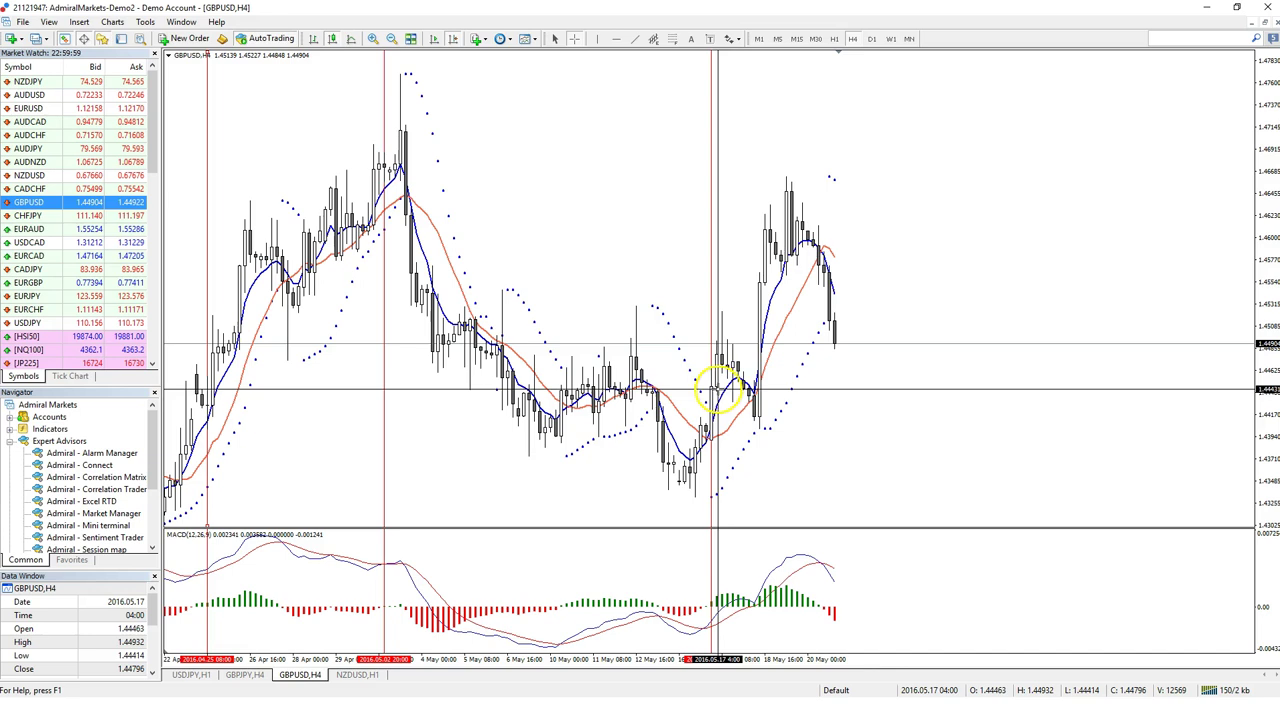
left_click_drag(715, 392, 716, 441)
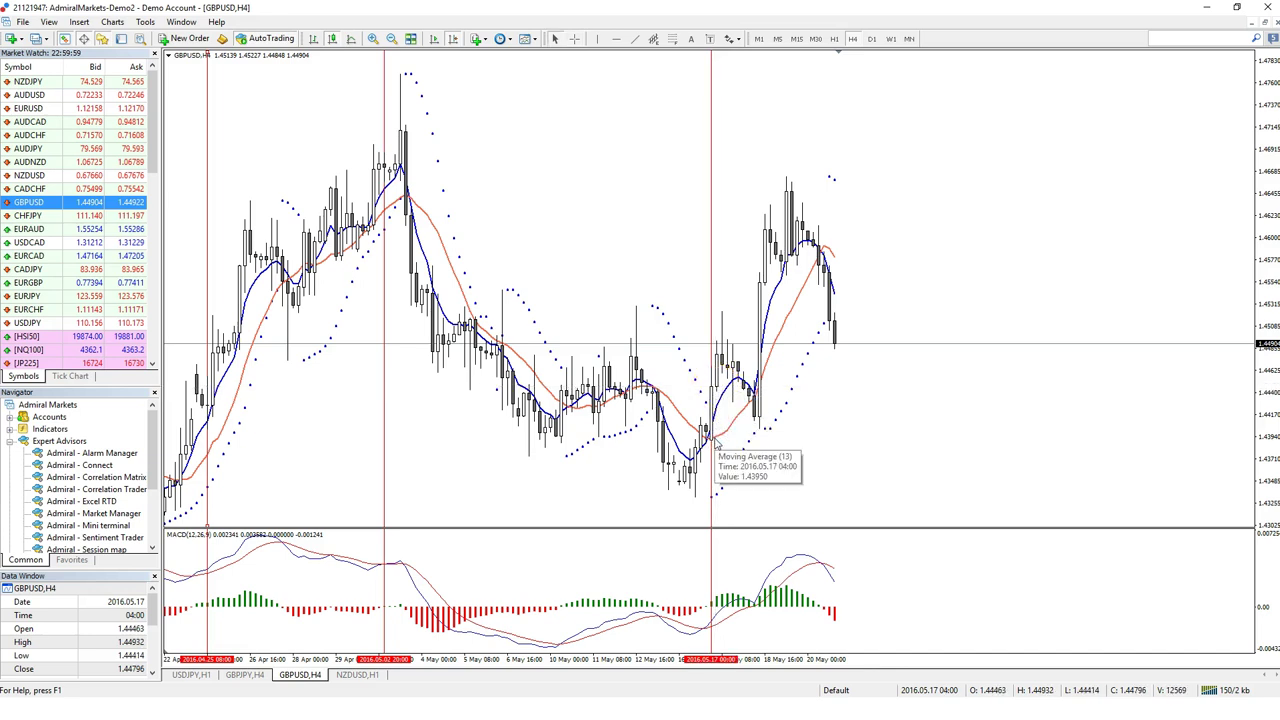
left_click(721, 421)
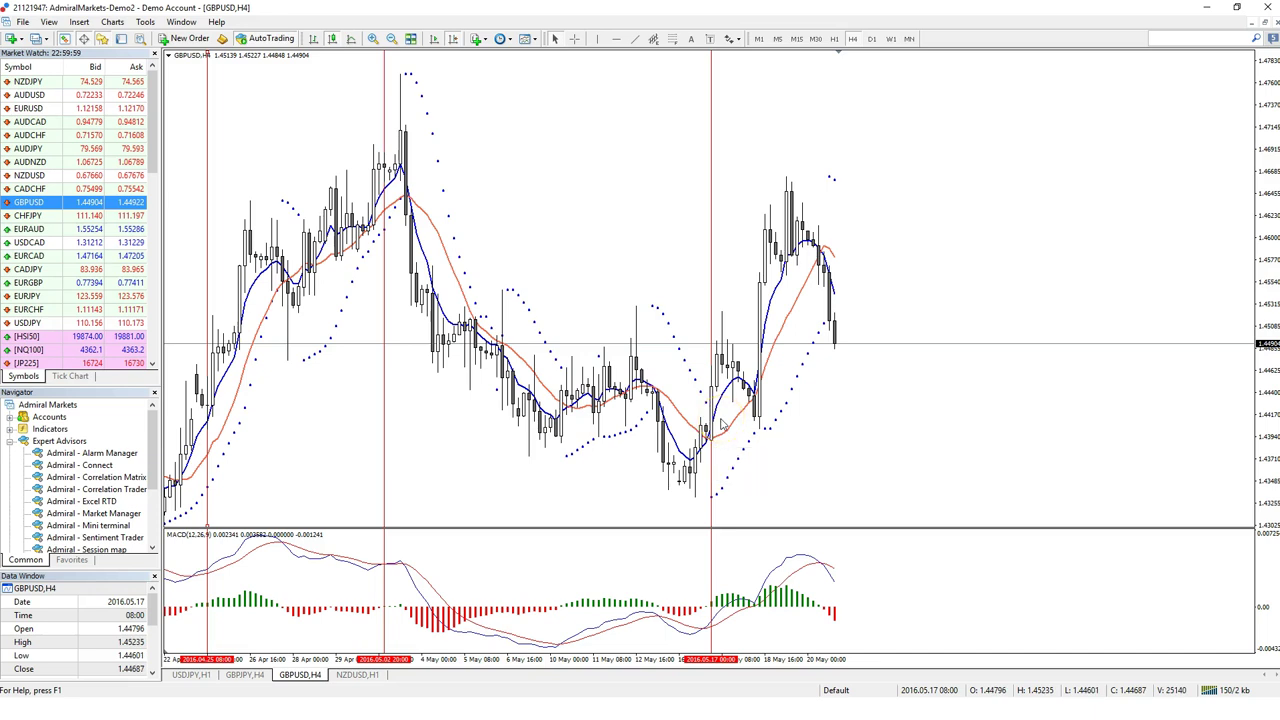
left_click(596, 39)
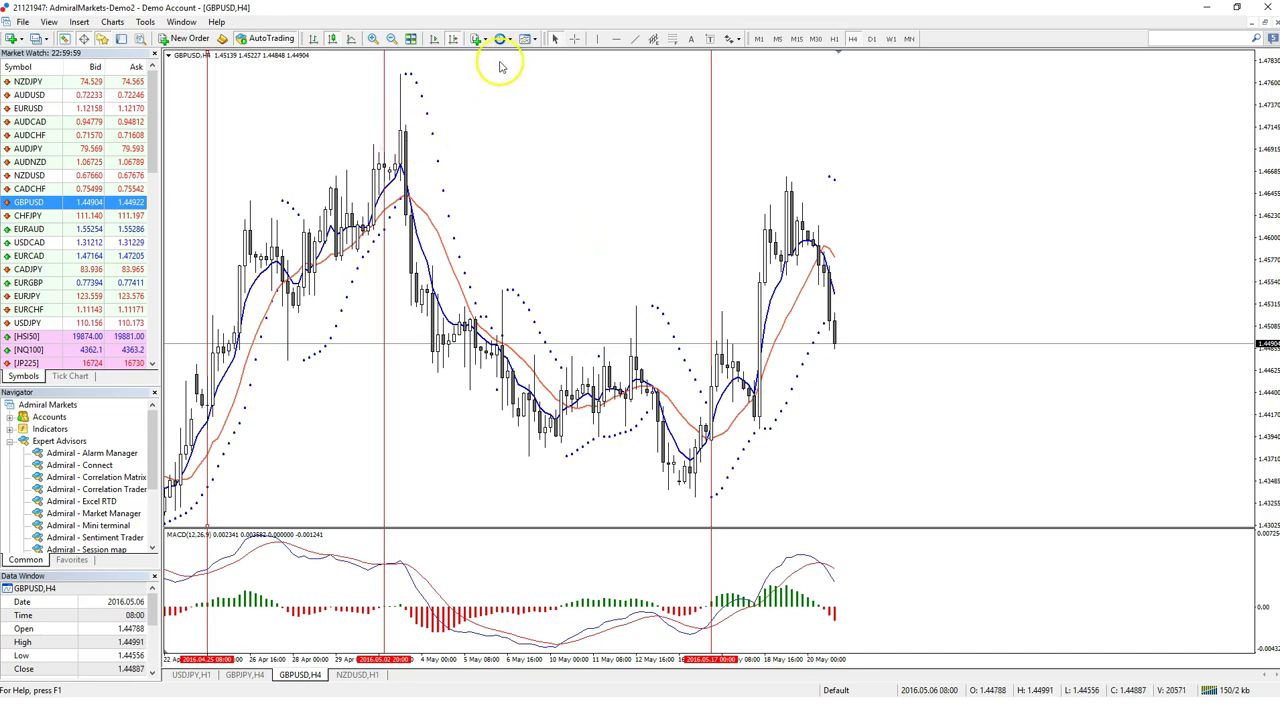
Step: Measure the GBPUSD price distances with the crosshair from the 2 May, 25 April and 27 April candles
left_click(574, 38)
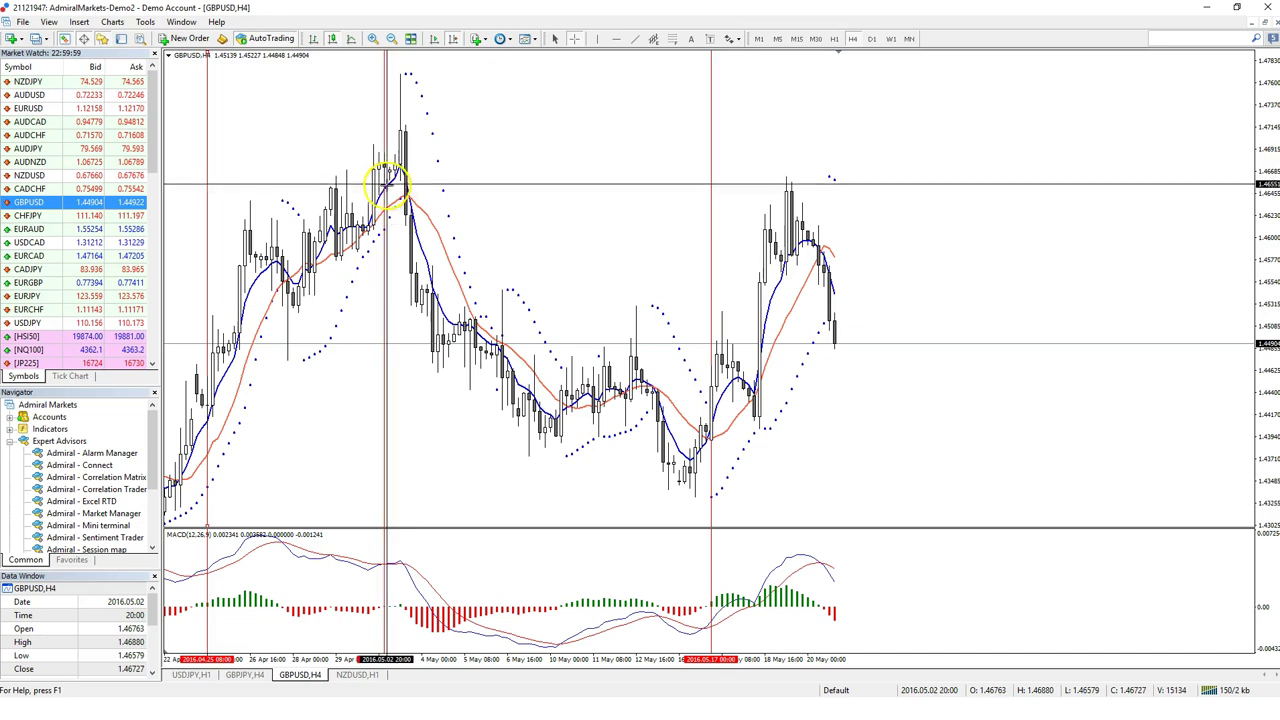
left_click_drag(383, 168, 397, 70)
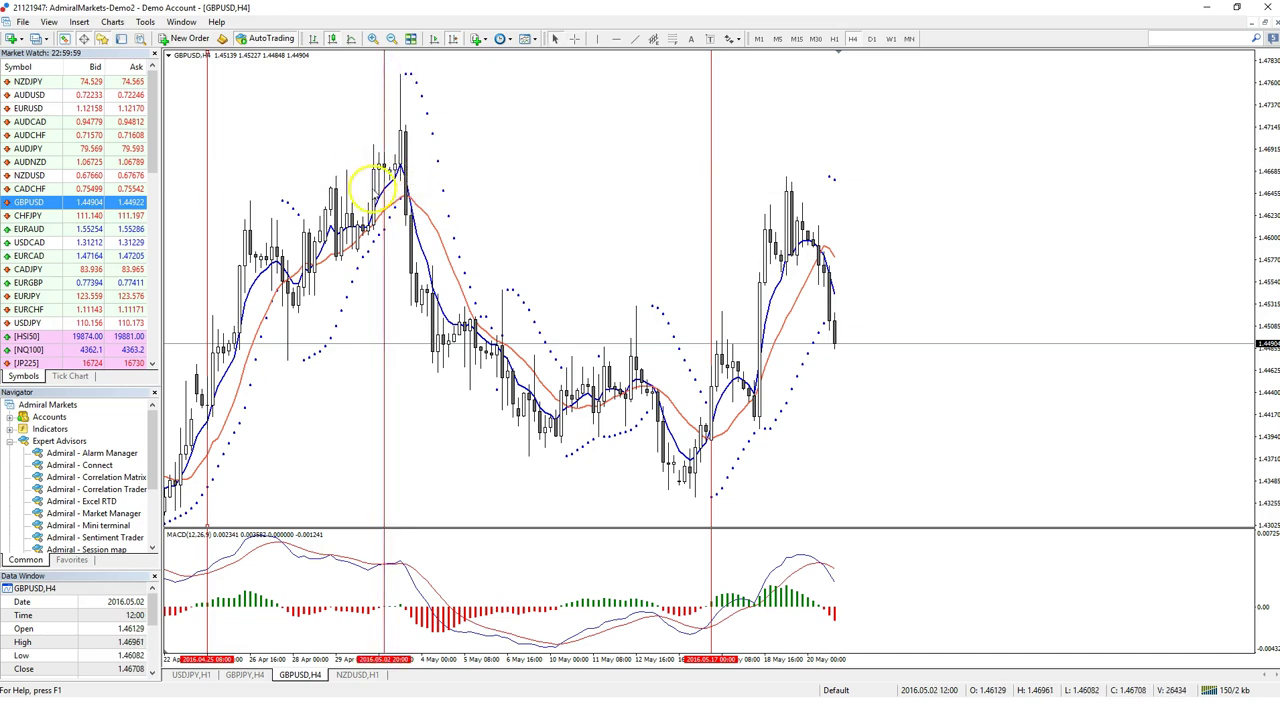
left_click(574, 38)
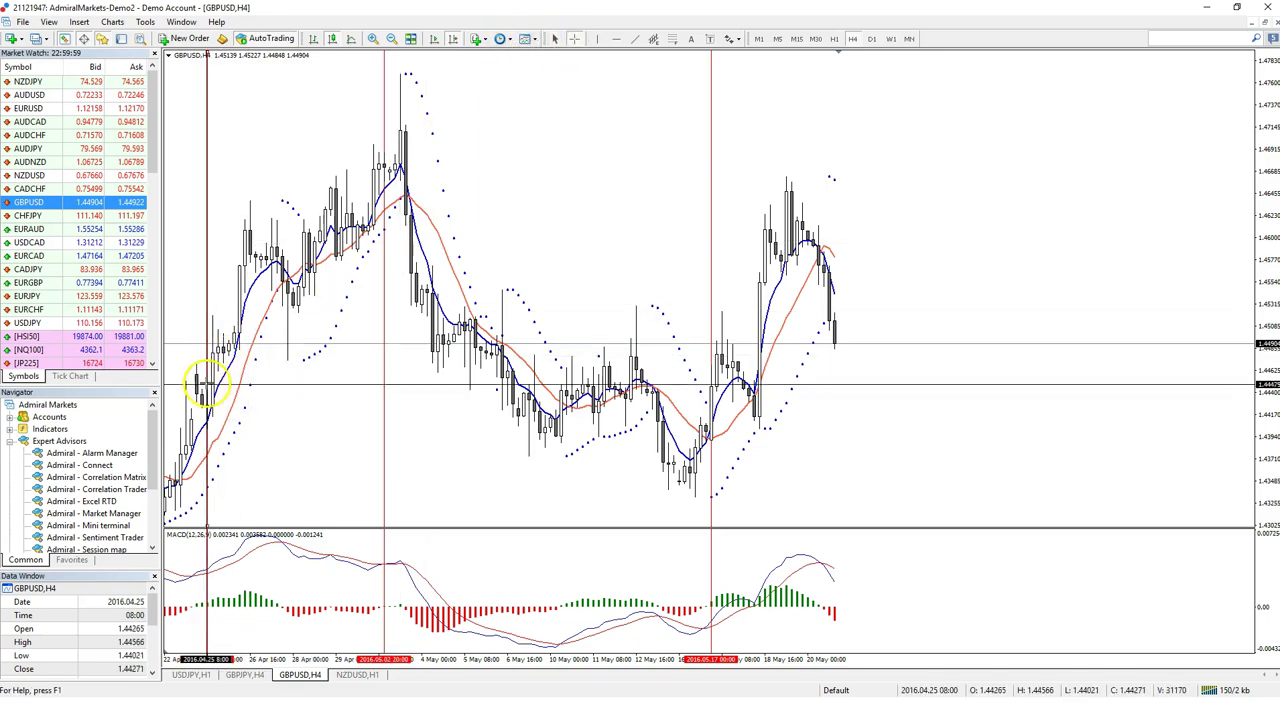
left_click(217, 320)
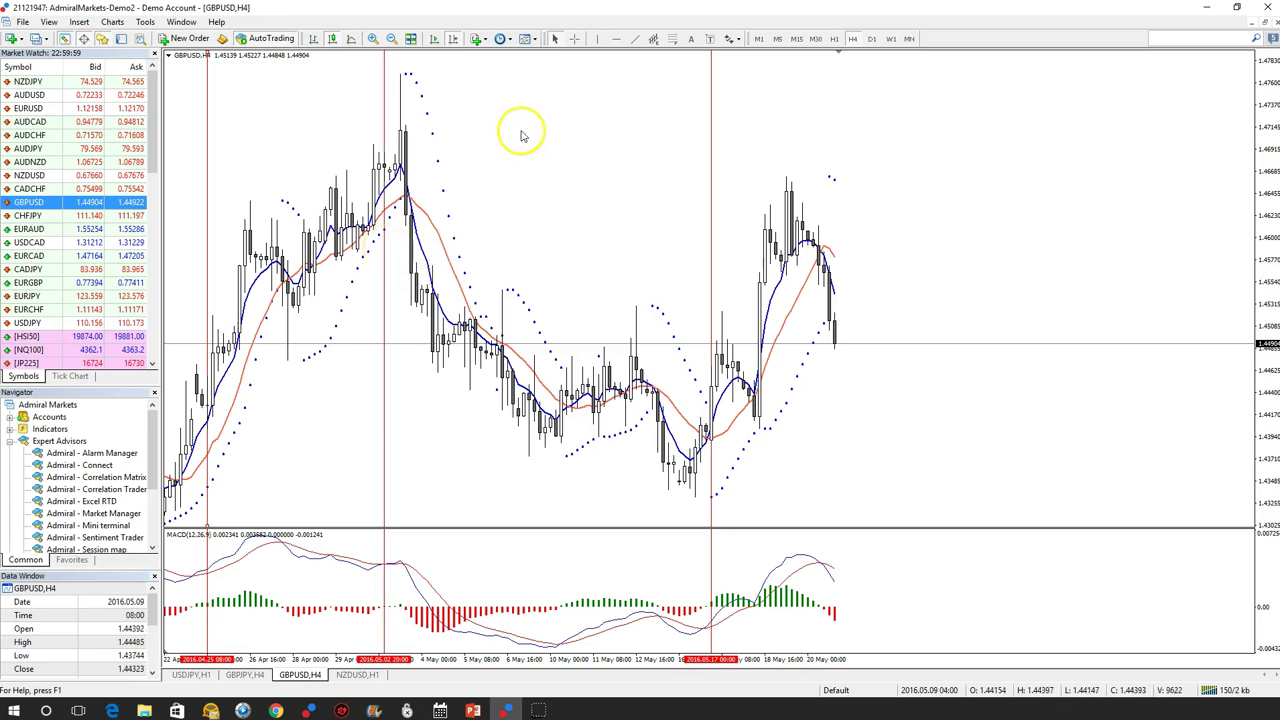
left_click(573, 39)
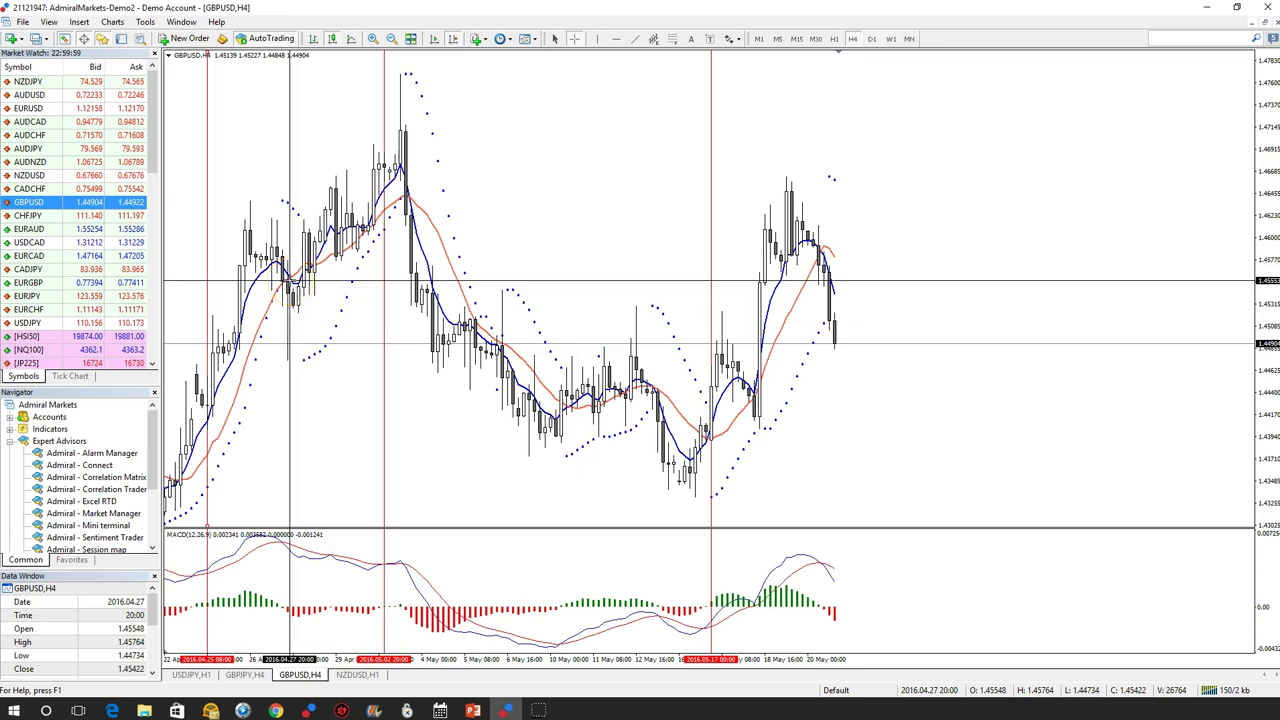
mouse_move(290, 280)
left_mouse_down()
mouse_move(280, 262)
mouse_move(278, 358)
mouse_move(286, 286)
mouse_move(276, 318)
mouse_move(224, 350)
mouse_move(289, 271)
mouse_move(292, 284)
mouse_move(206, 368)
mouse_move(287, 299)
mouse_move(286, 349)
mouse_move(288, 300)
left_mouse_up()
Step: Switch to the GBPJPY H4 chart and mark the 2016.04.18 20:00 candle with a vertical line
left_click(465, 181)
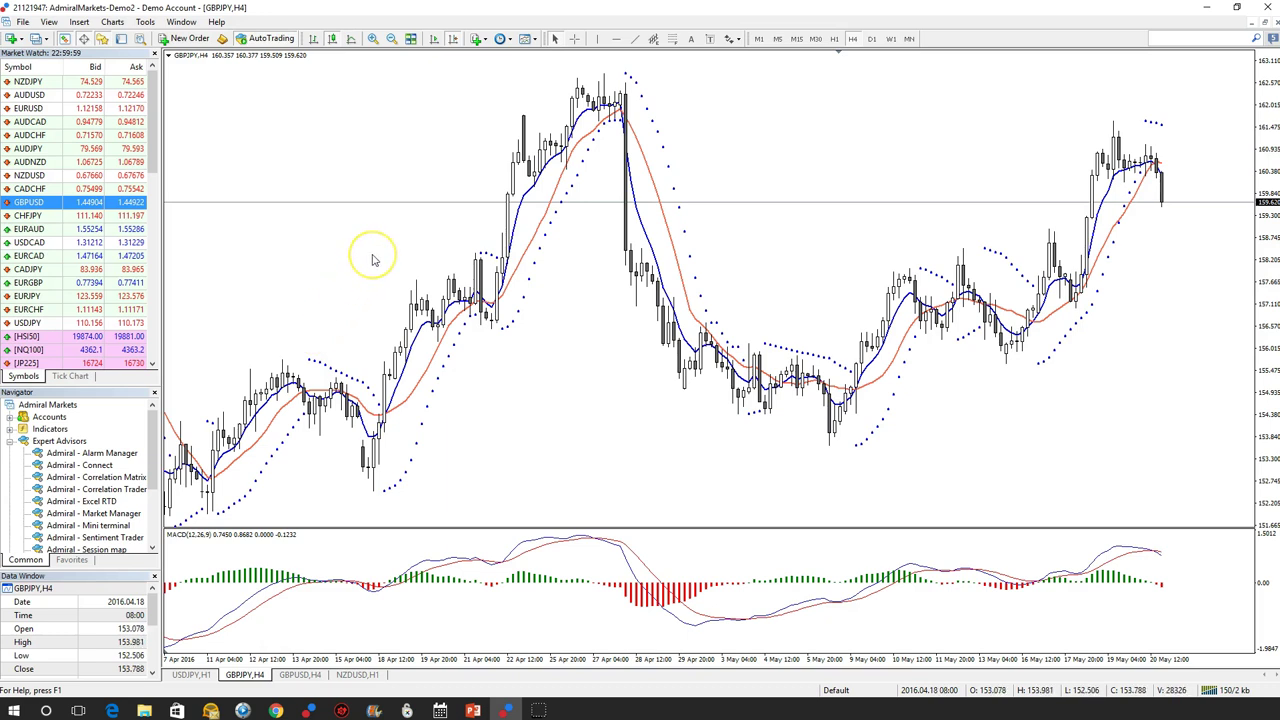
left_click(598, 40)
left_click_drag(471, 300, 391, 313)
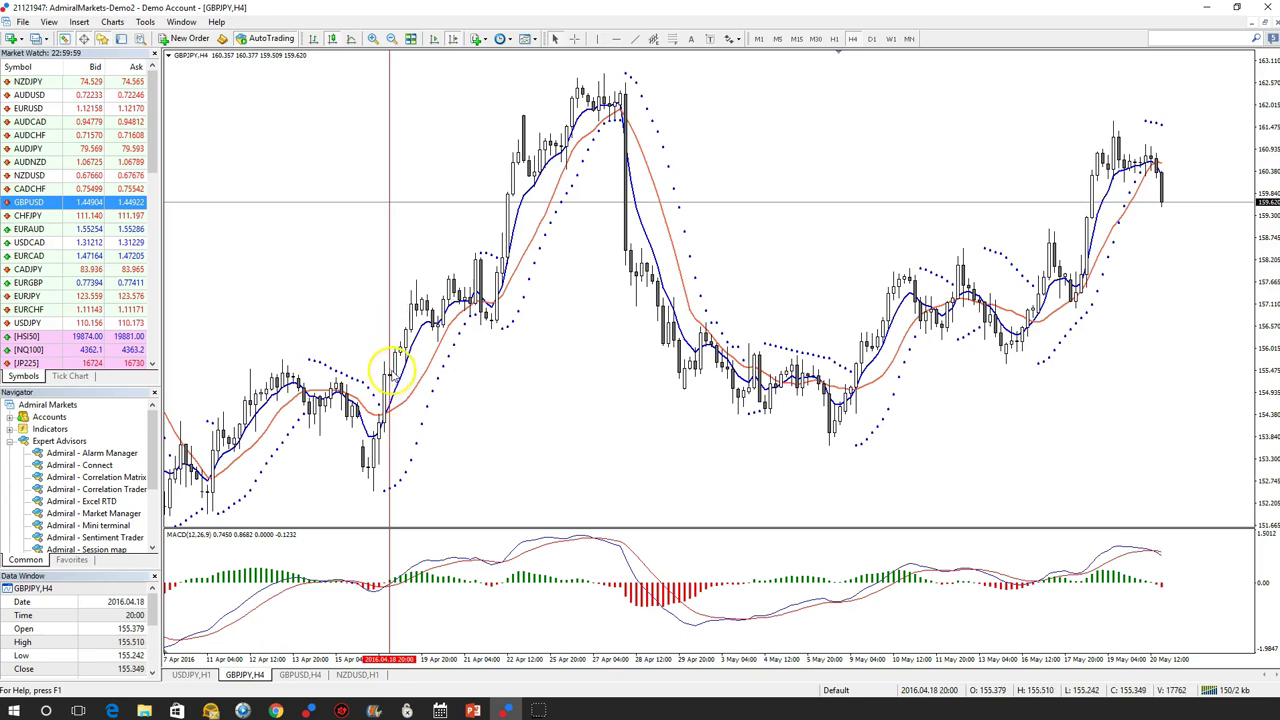
Step: Measure from the candle beside the 18 April line down to the moving averages on GBPJPY with the crosshair
left_click(583, 40)
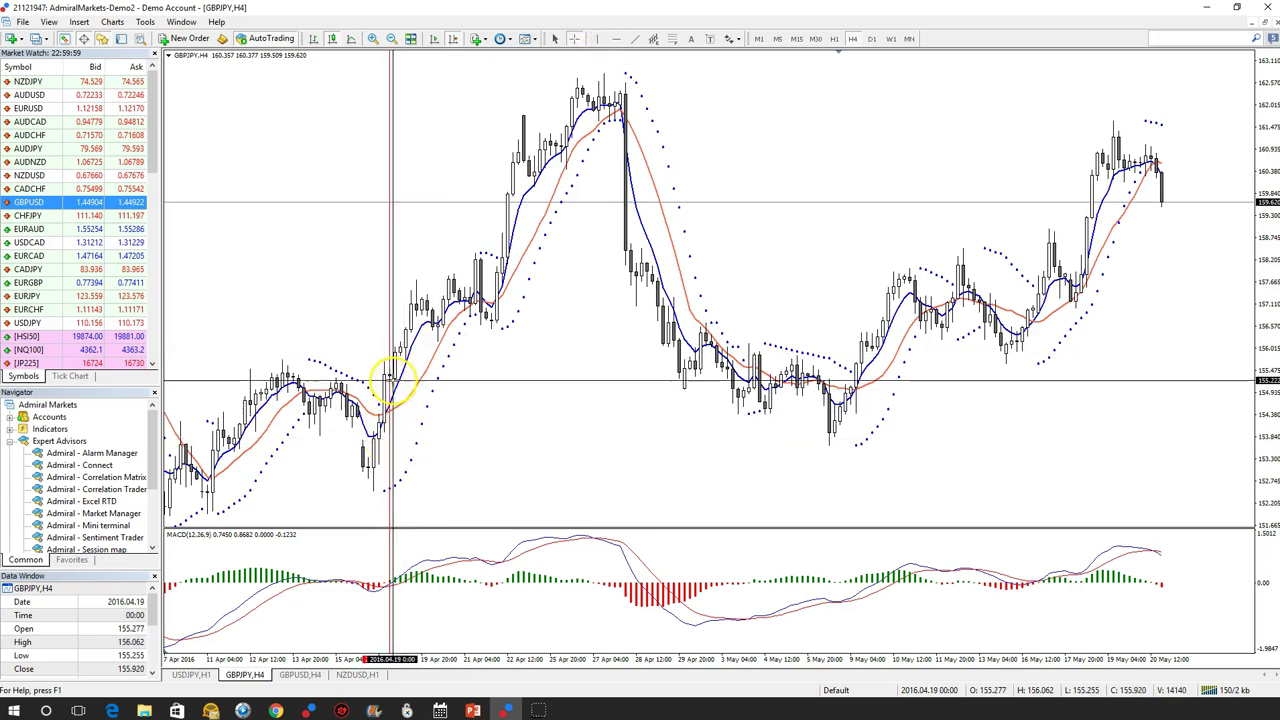
left_click_drag(393, 382, 395, 410)
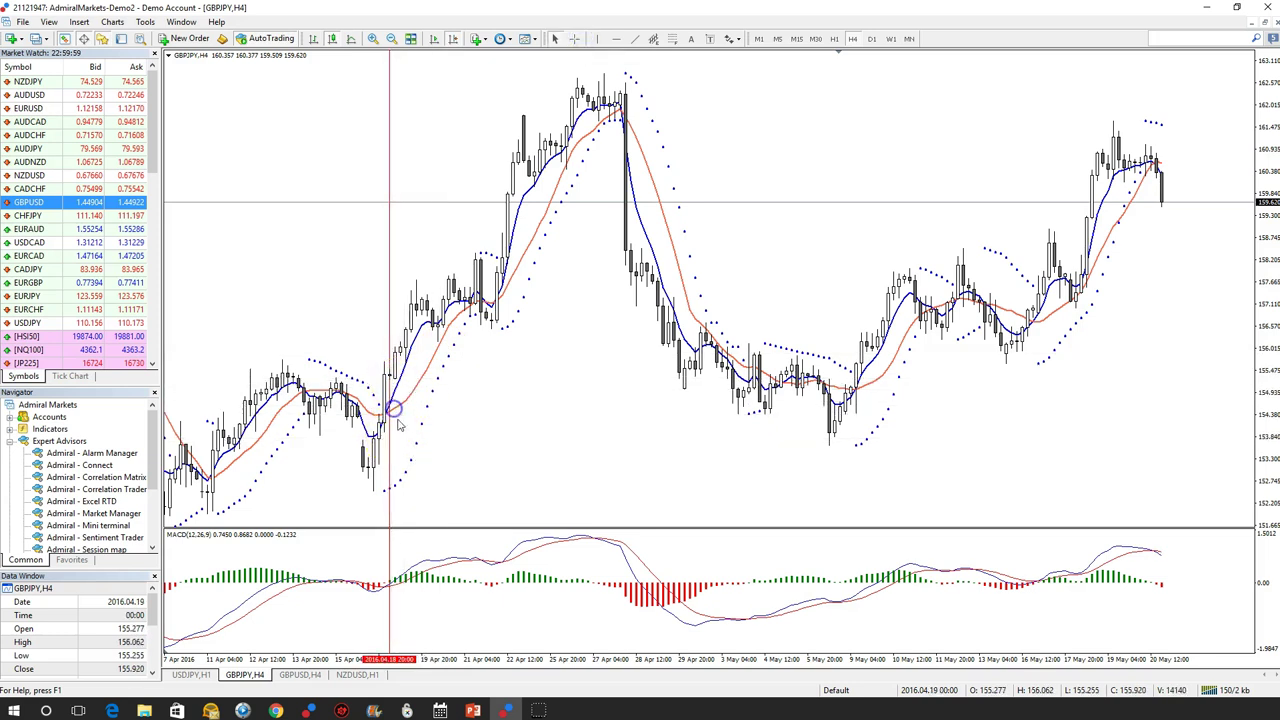
left_click(393, 416)
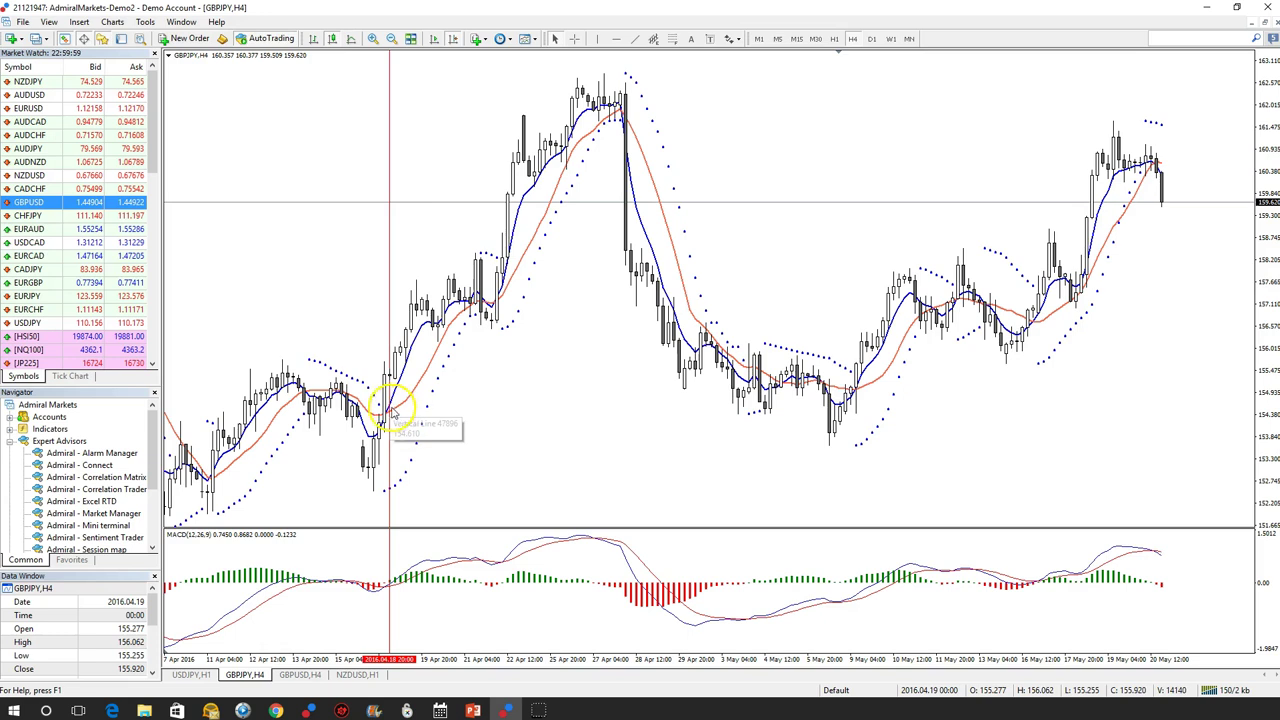
mouse_move(394, 418)
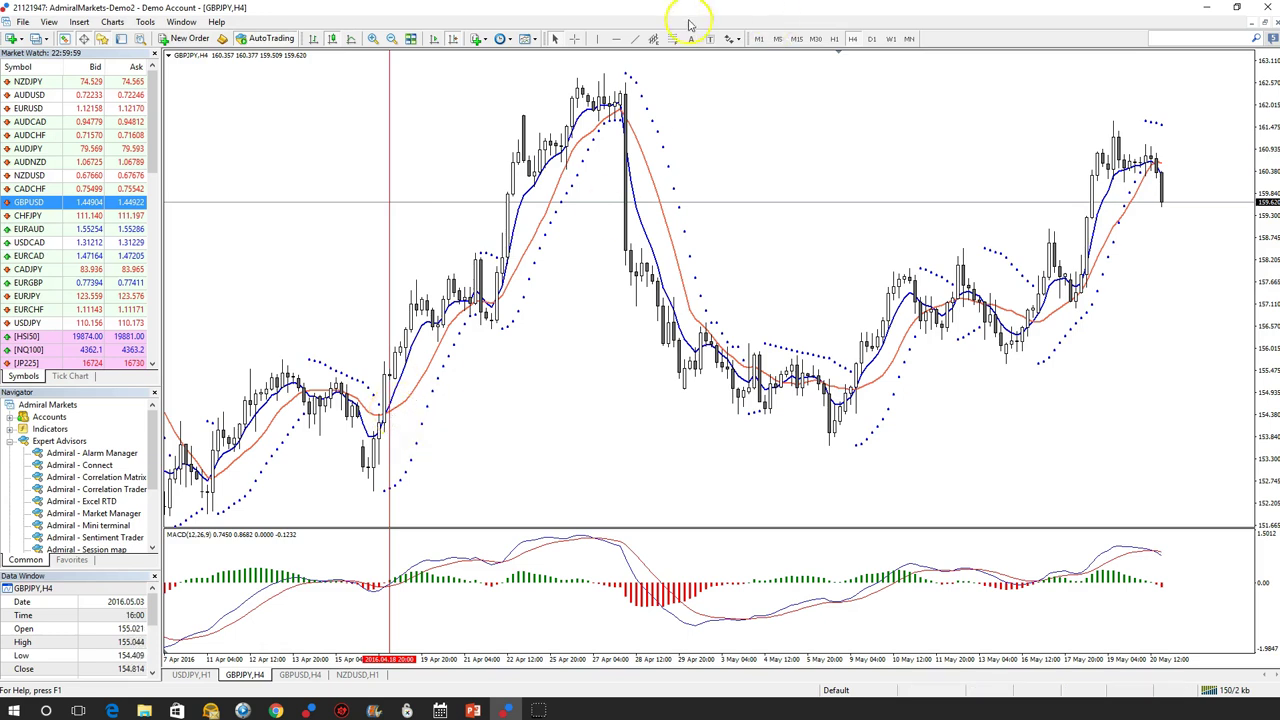
Step: Measure the upward price distances on GBPJPY from the 18 April 20:00 candle to the following highs with the crosshair
left_click(578, 38)
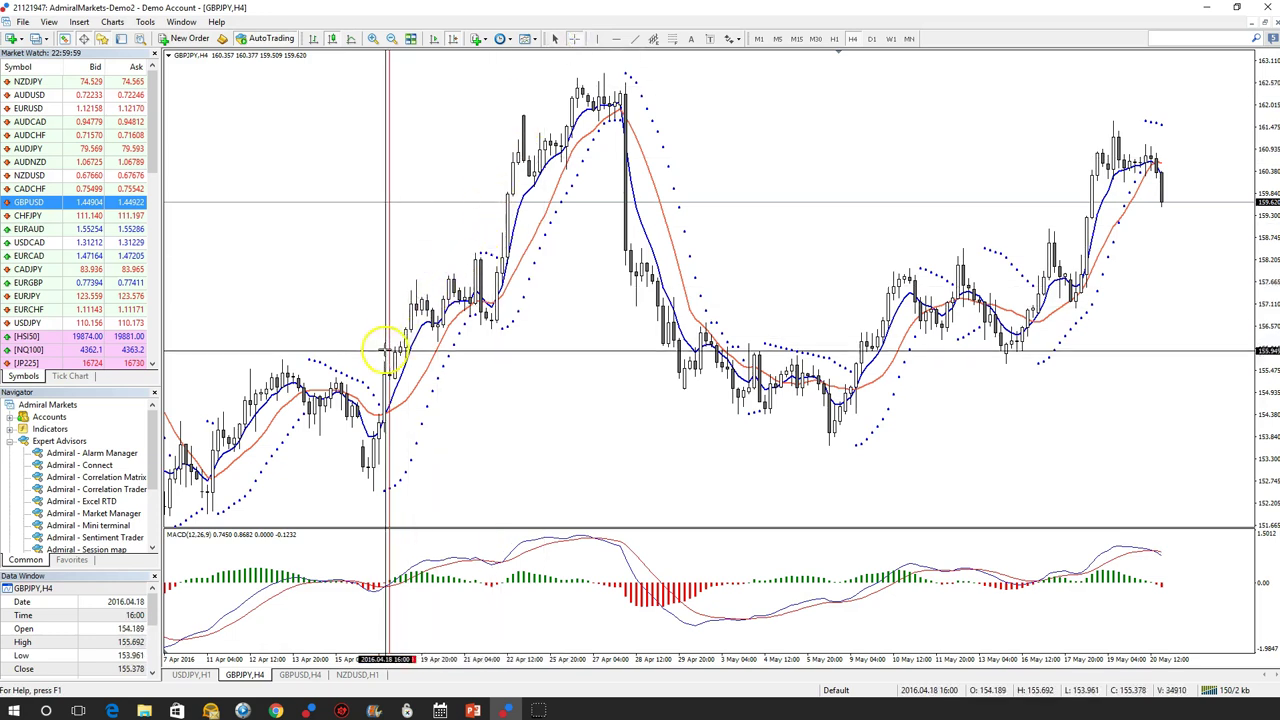
left_click_drag(391, 370, 415, 283)
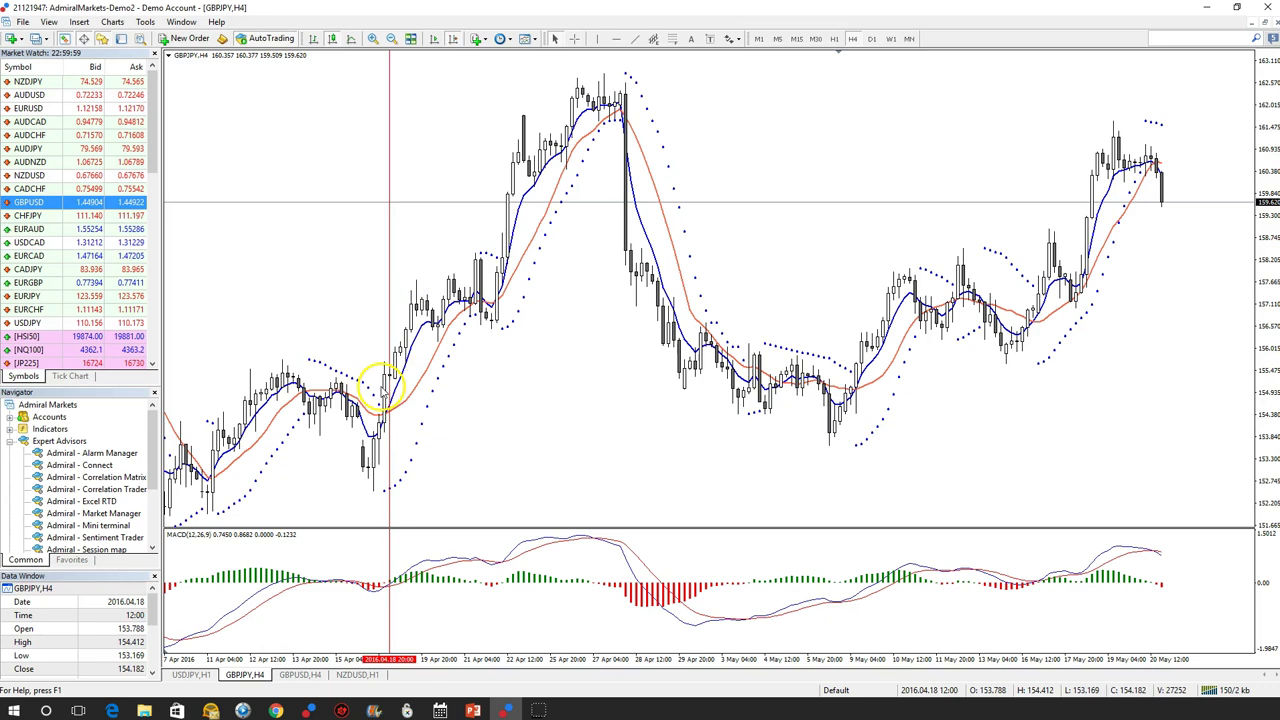
left_click(573, 38)
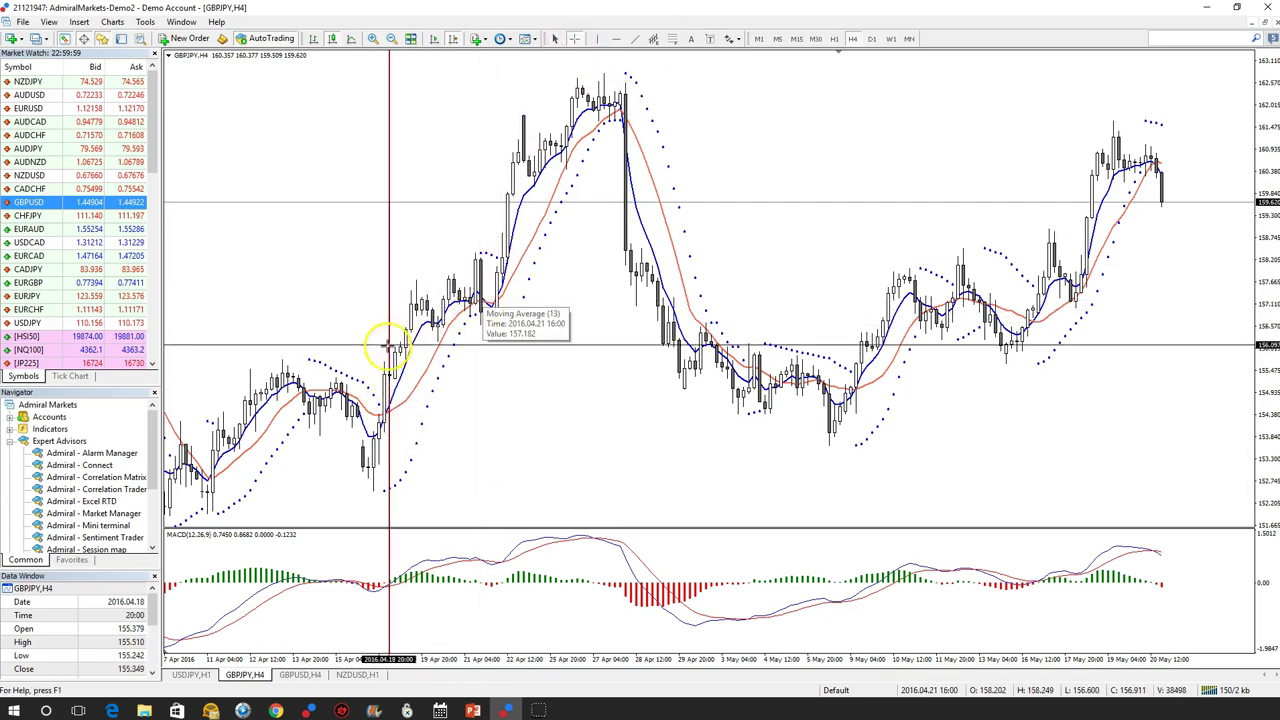
left_click_drag(395, 372, 491, 300)
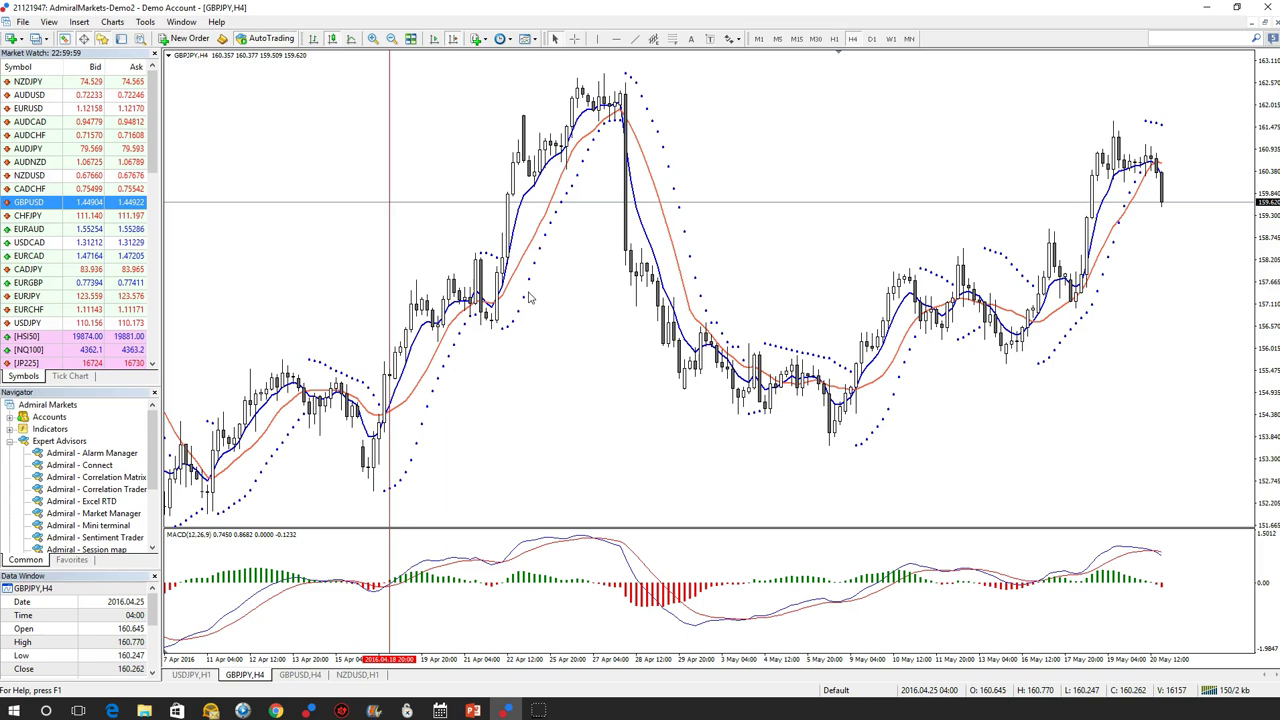
Step: Switch to the GBPUSD H4 chart and mark the 2016.03.31 20:00 candle with a vertical line
left_click(303, 675)
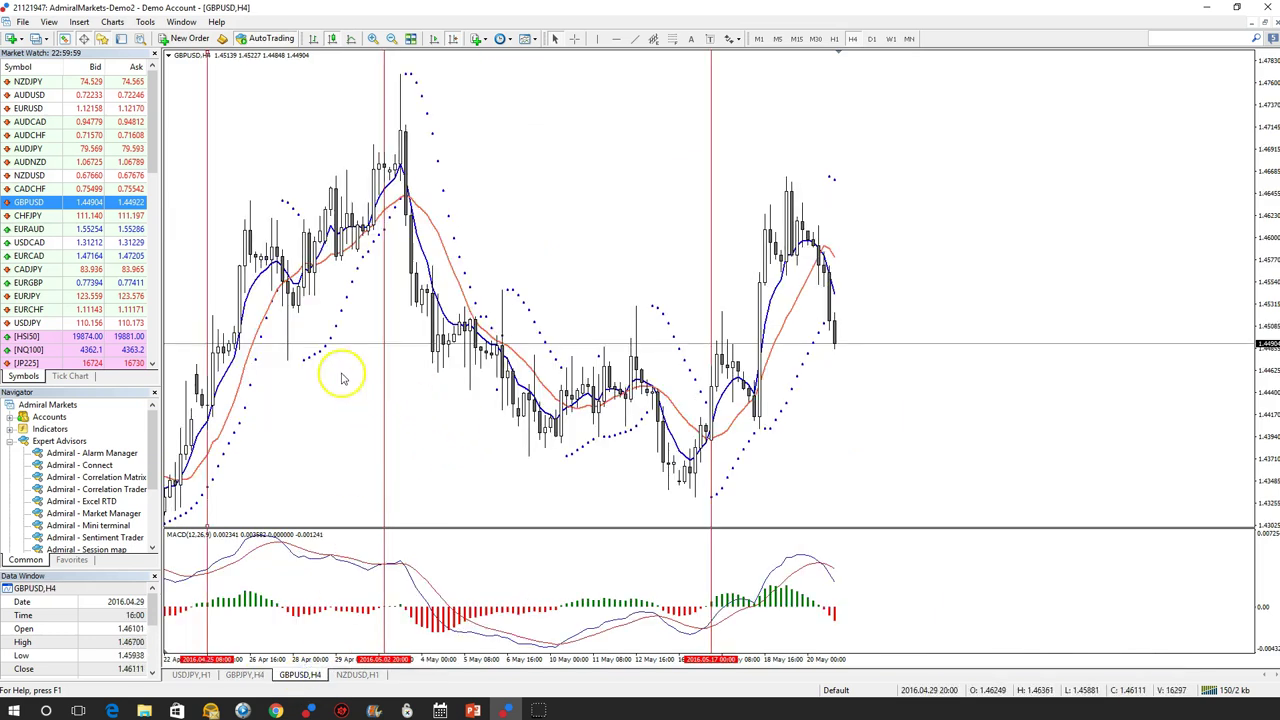
left_click_drag(337, 366, 986, 337)
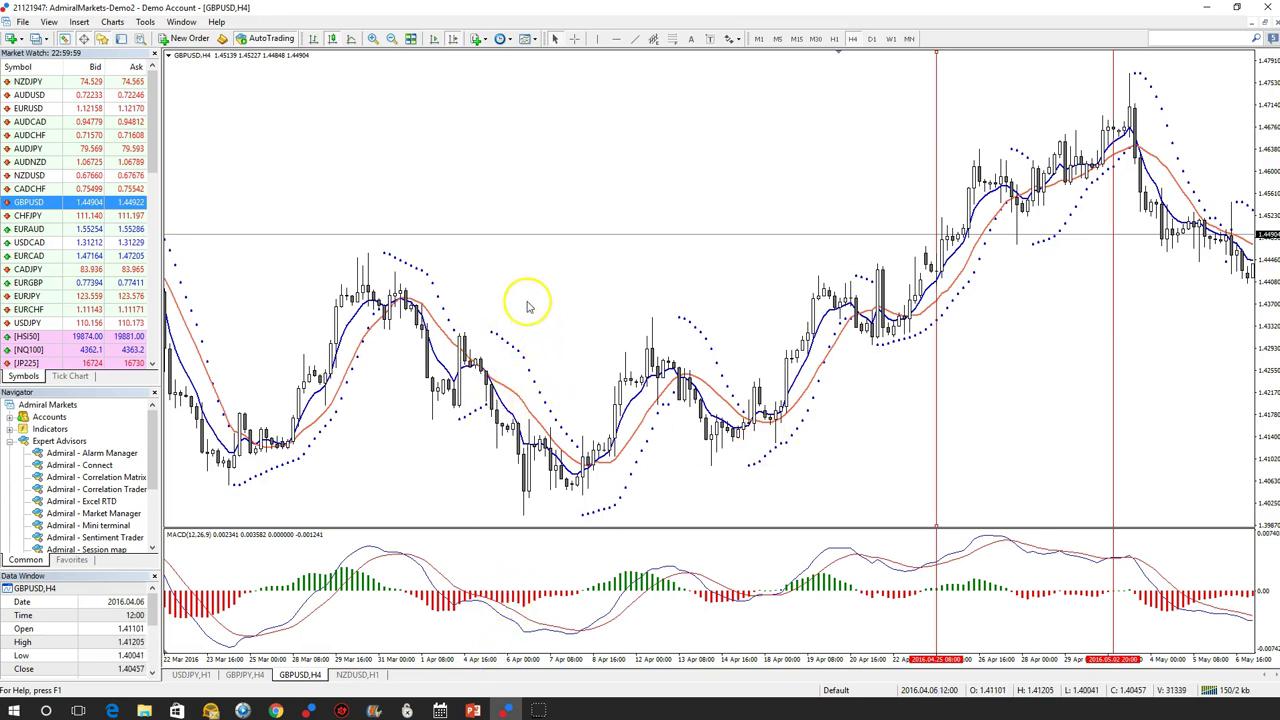
left_click(574, 38)
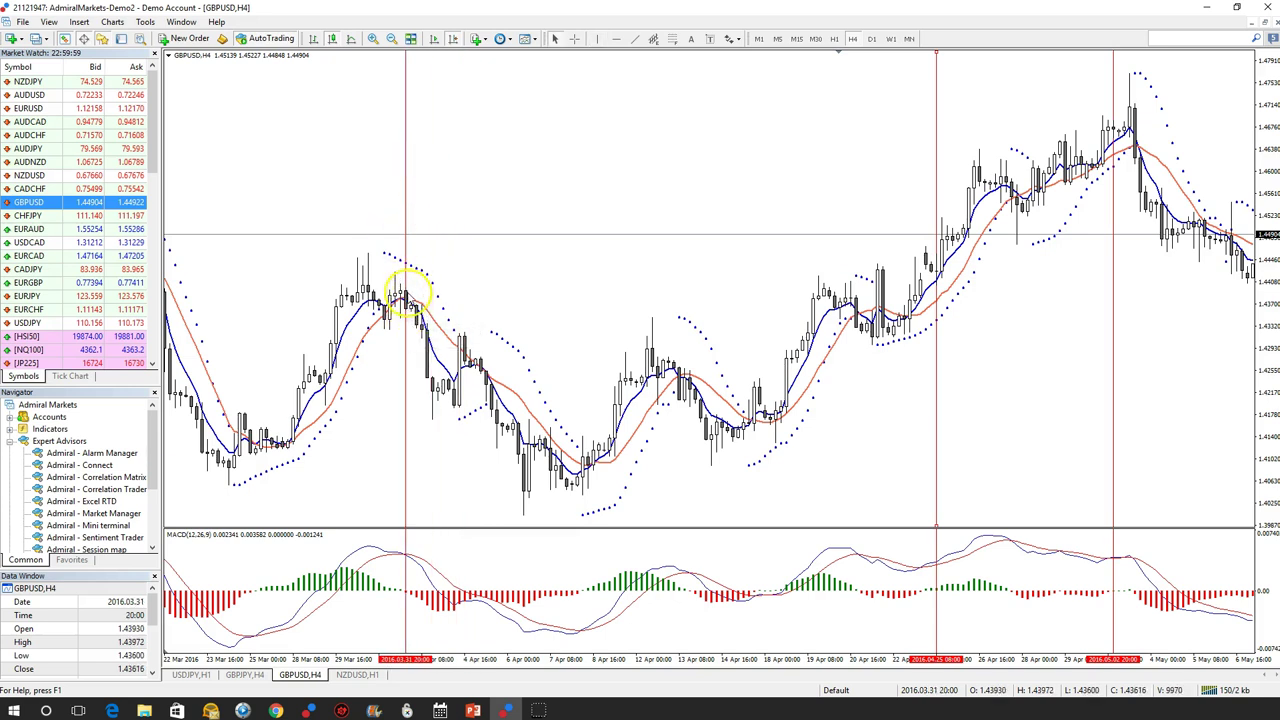
mouse_move(405, 560)
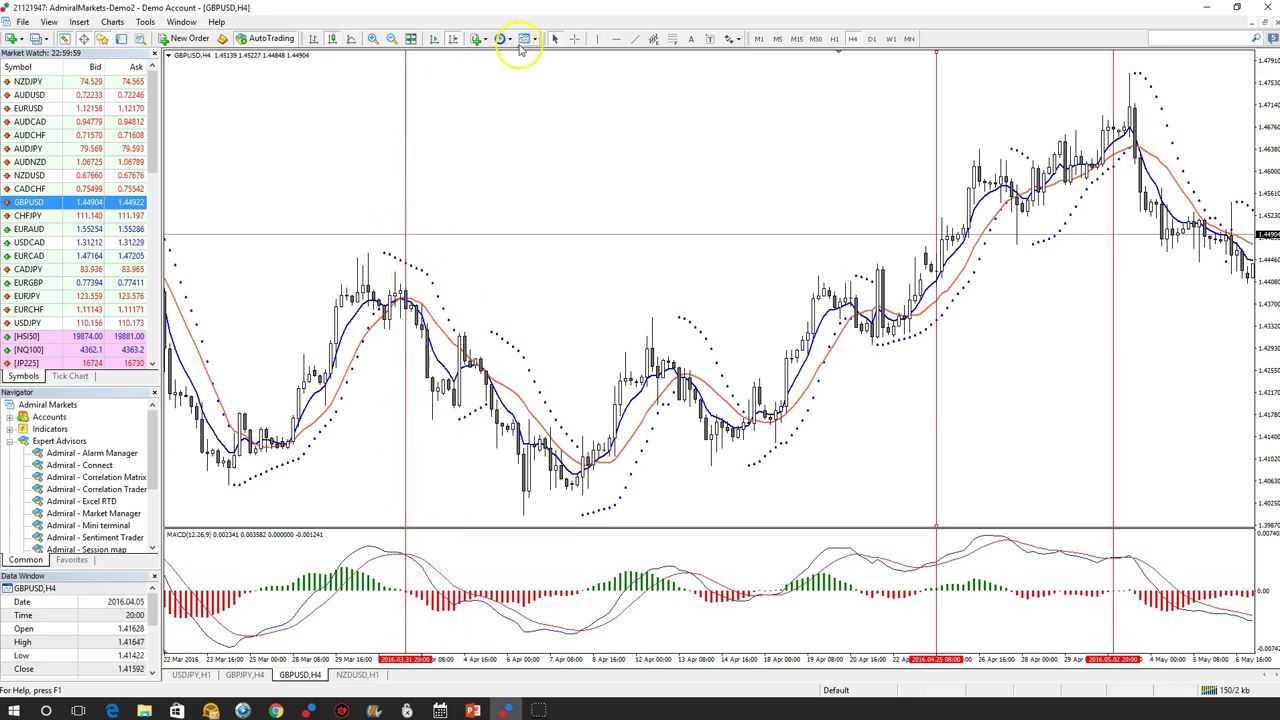
Step: Measure the distance from the candle beside the 31 March line up to the moving averages with the crosshair
left_click(583, 38)
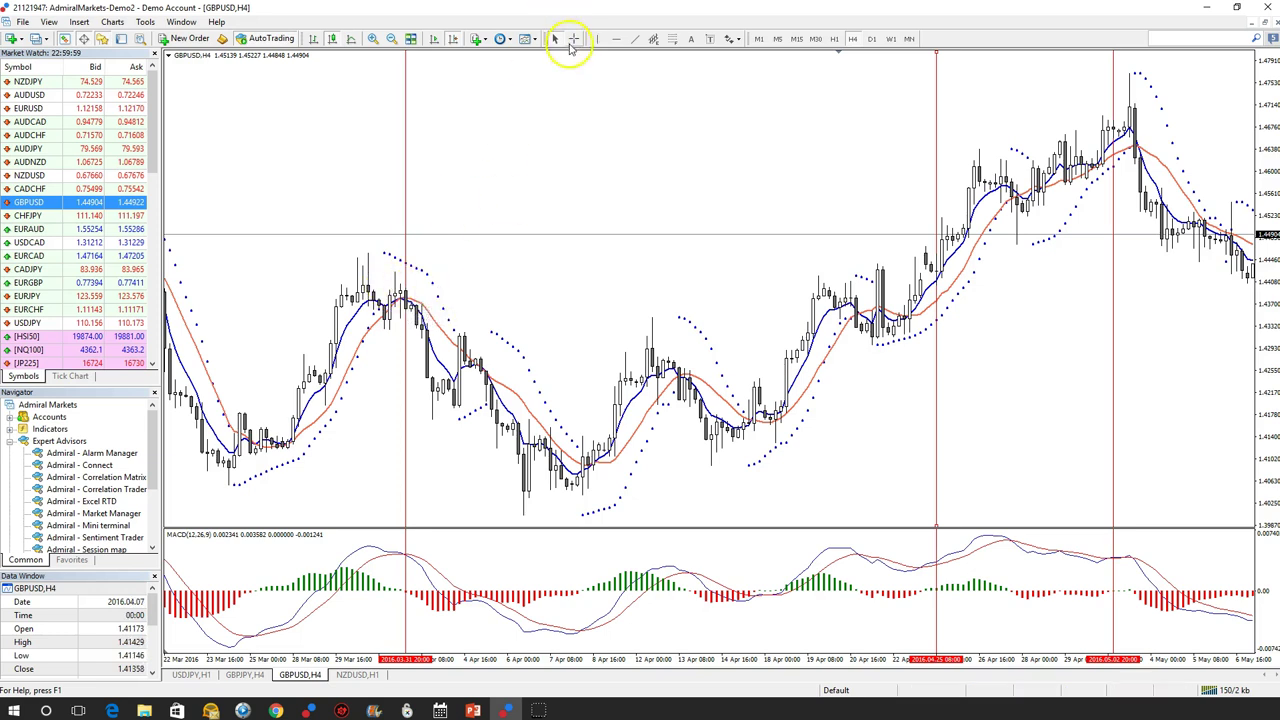
left_click(574, 40)
left_click(420, 412)
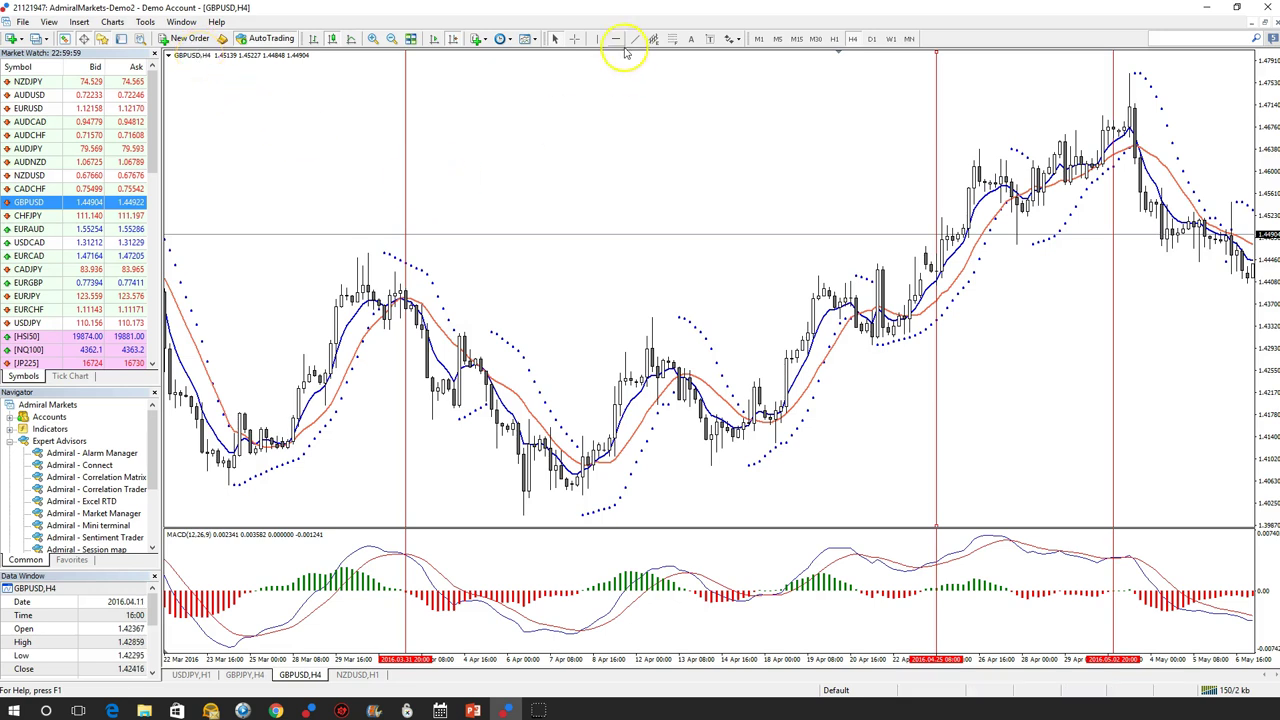
left_click(574, 40)
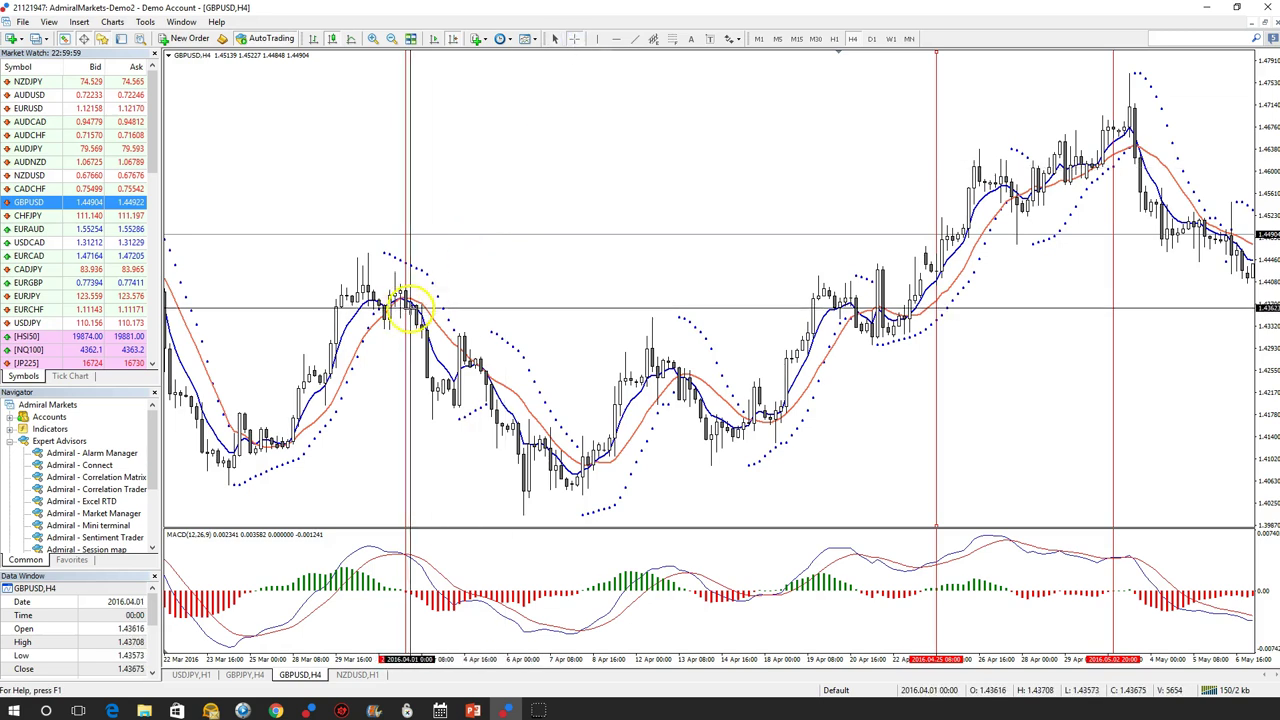
left_click_drag(401, 309, 407, 283)
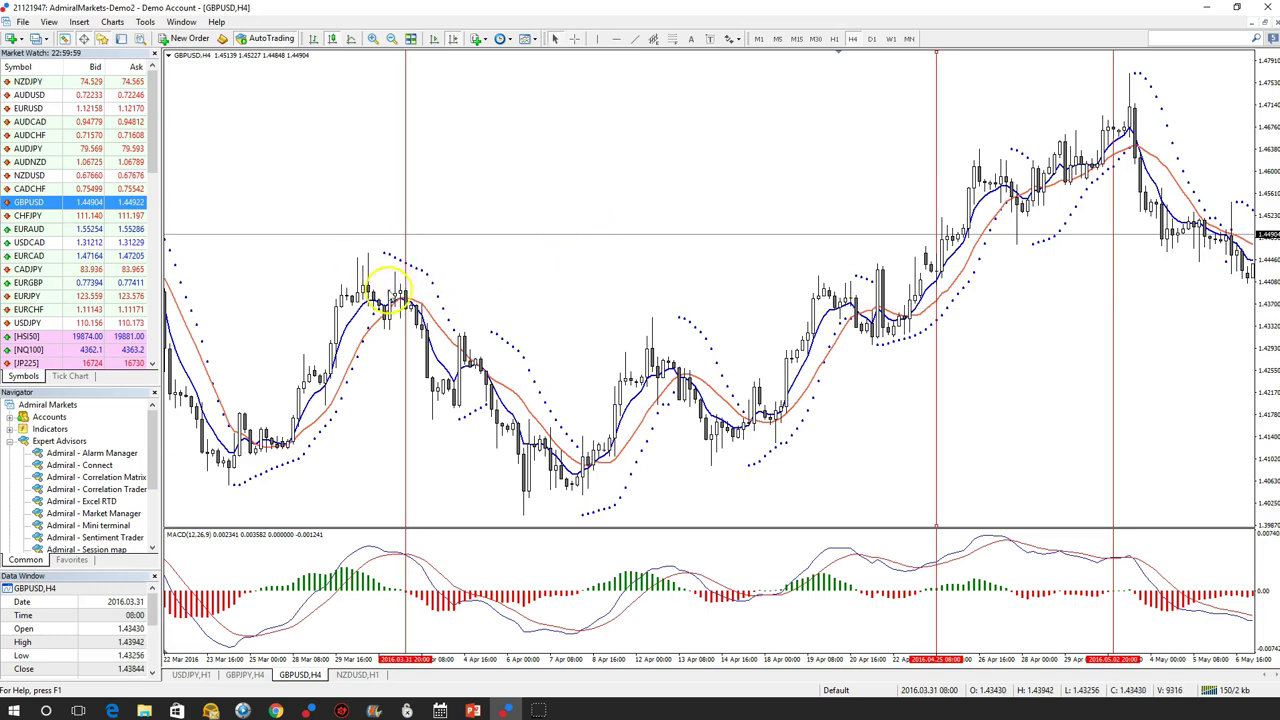
Step: Mark the 2016.04.18 12:00 candle on GBPUSD with a vertical line
mouse_move(506, 347)
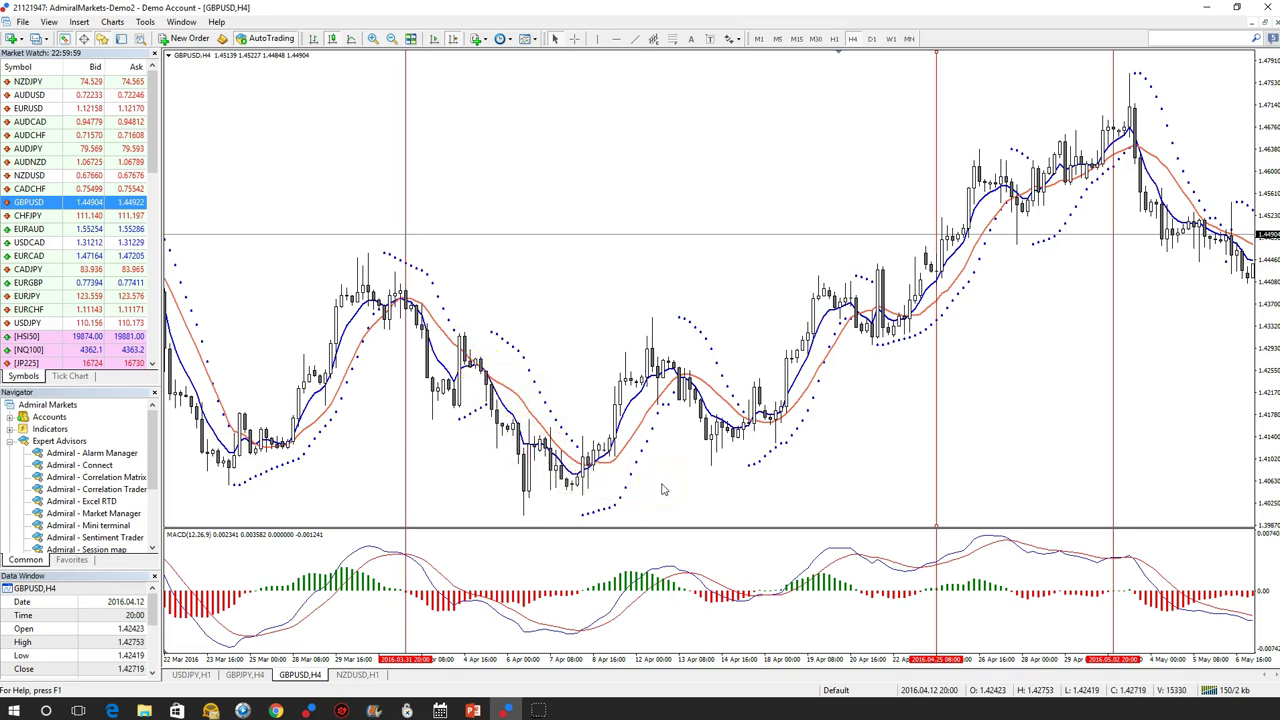
left_click(595, 39)
left_click(772, 207)
mouse_move(772, 207)
left_mouse_down()
mouse_move(760, 208)
mouse_move(784, 219)
left_mouse_up()
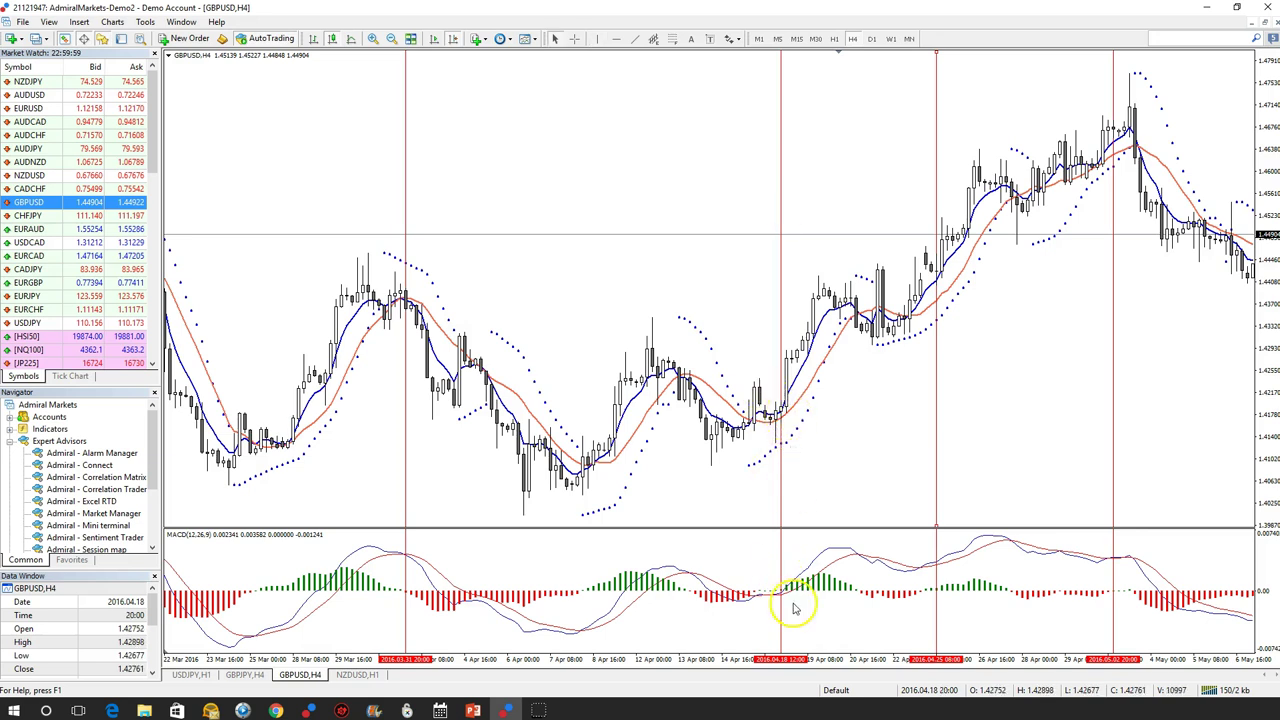
mouse_move(780, 595)
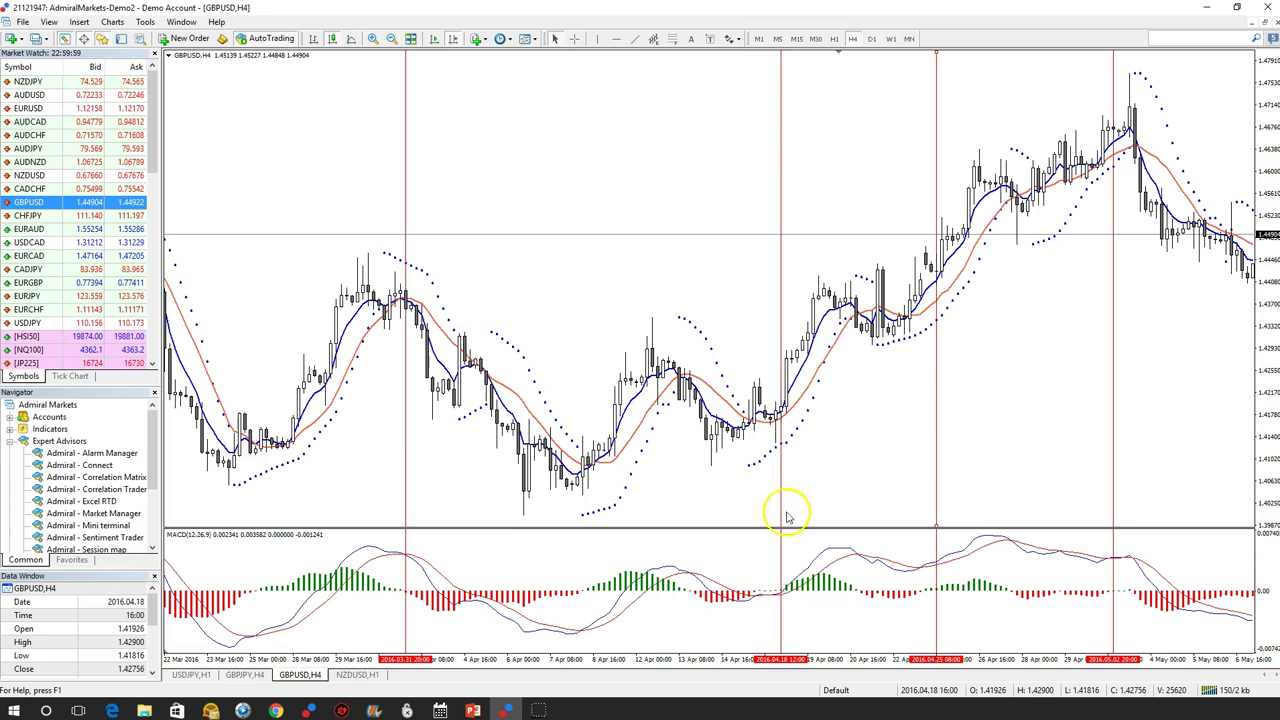
Step: Move the 18 April vertical line to the 2016.04.15 16:00 candle and return it to 2016.04.18 12:00
left_click_drag(760, 420, 754, 57)
left_click(774, 50)
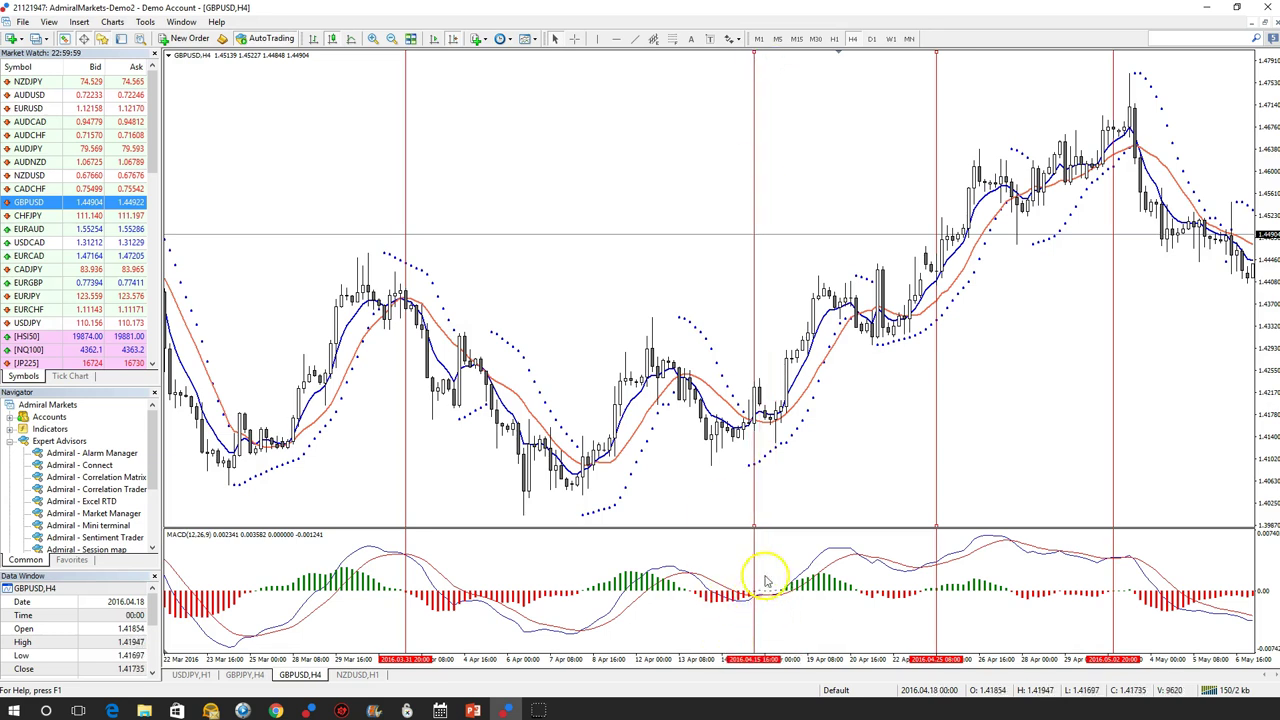
left_click_drag(757, 61, 783, 90)
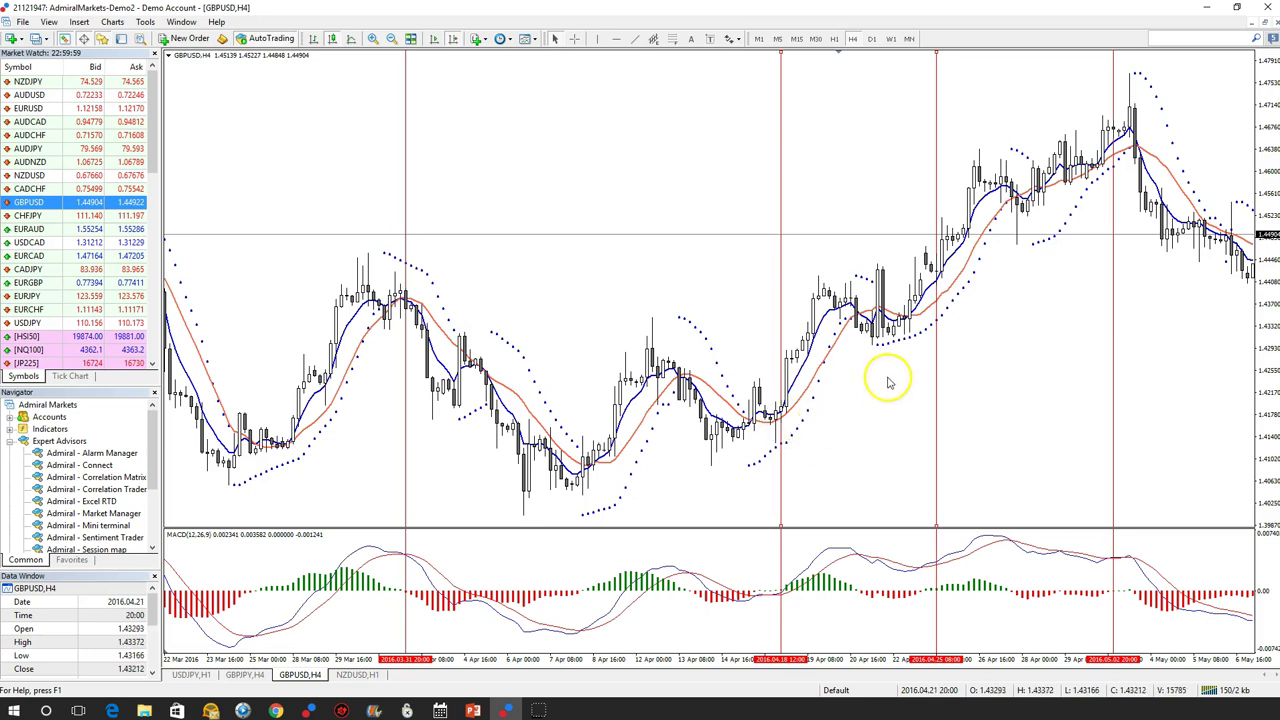
Step: Move the 25 April vertical line to 2016.04.11 20:00 and mark the 2016.02.22 08:00 and 2016.02.05 08:00 candles with vertical lines
left_click_drag(935, 388, 632, 373)
left_click_drag(600, 314, 837, 360)
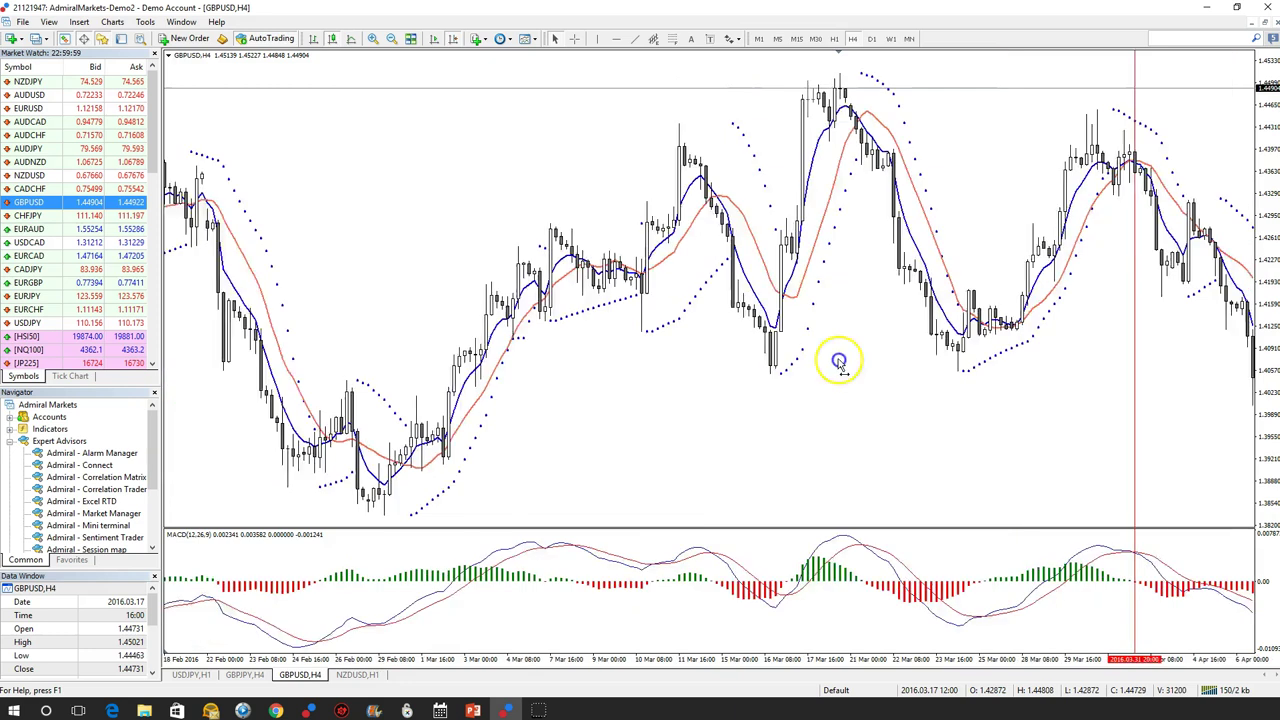
left_click_drag(494, 366, 868, 366)
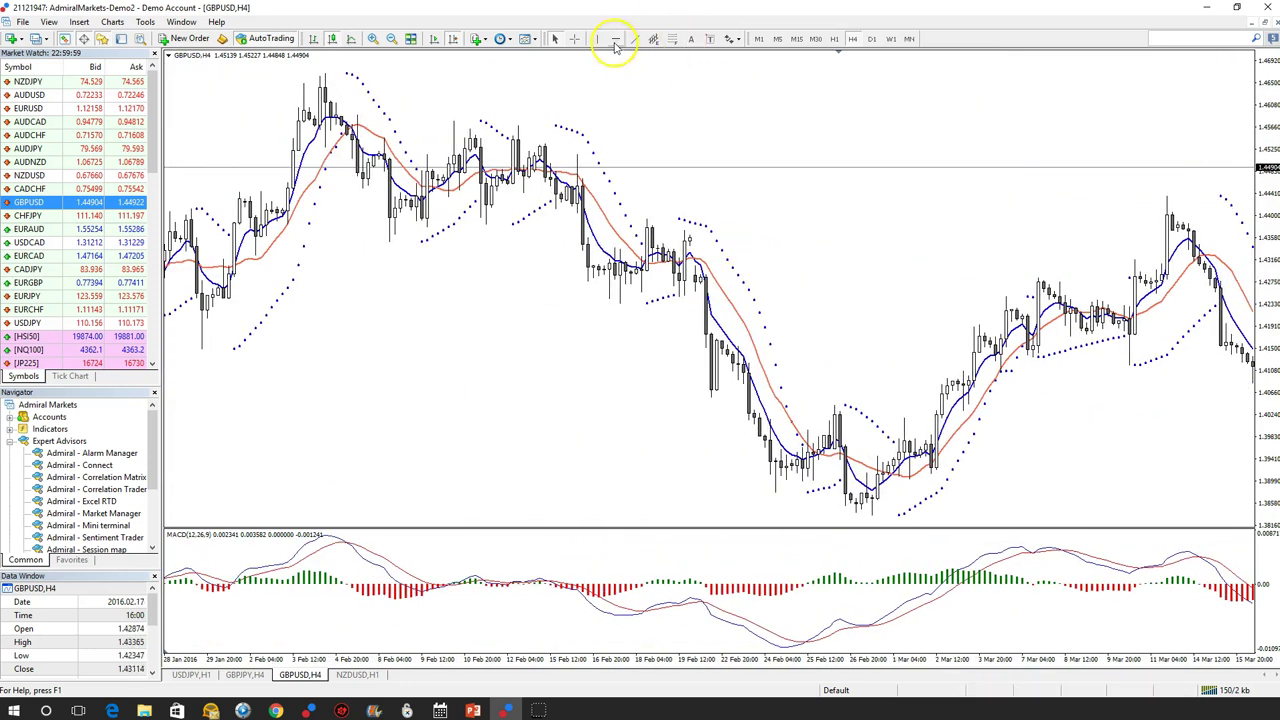
left_click(598, 38)
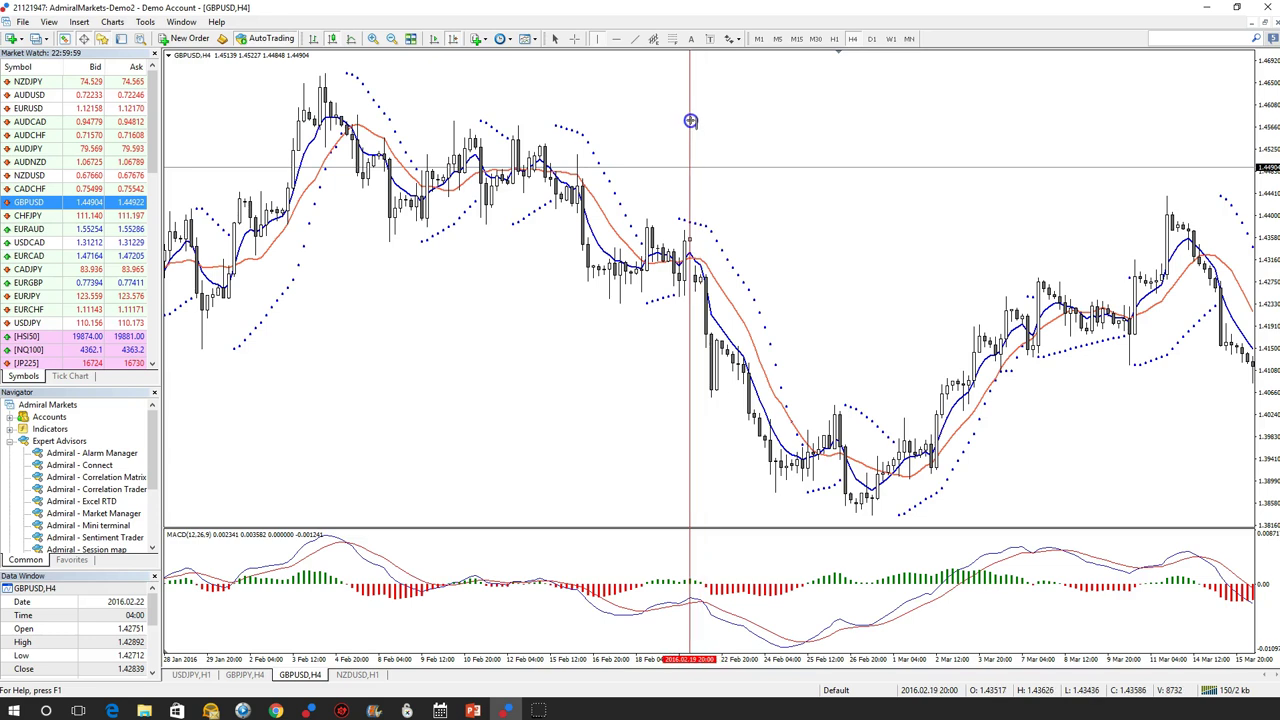
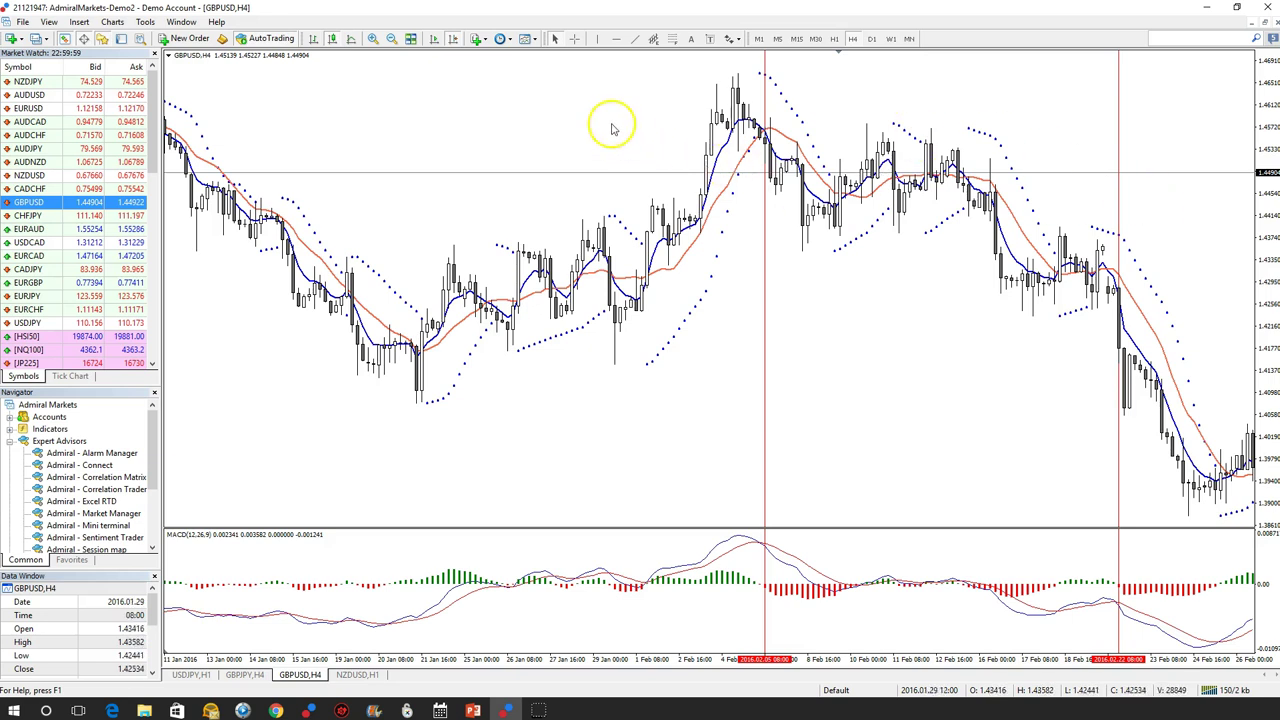
Step: Draw a horizontal line at about 1.4493 across the 2016.02.05 12:00 candle
scroll(920, 326, "down", 3)
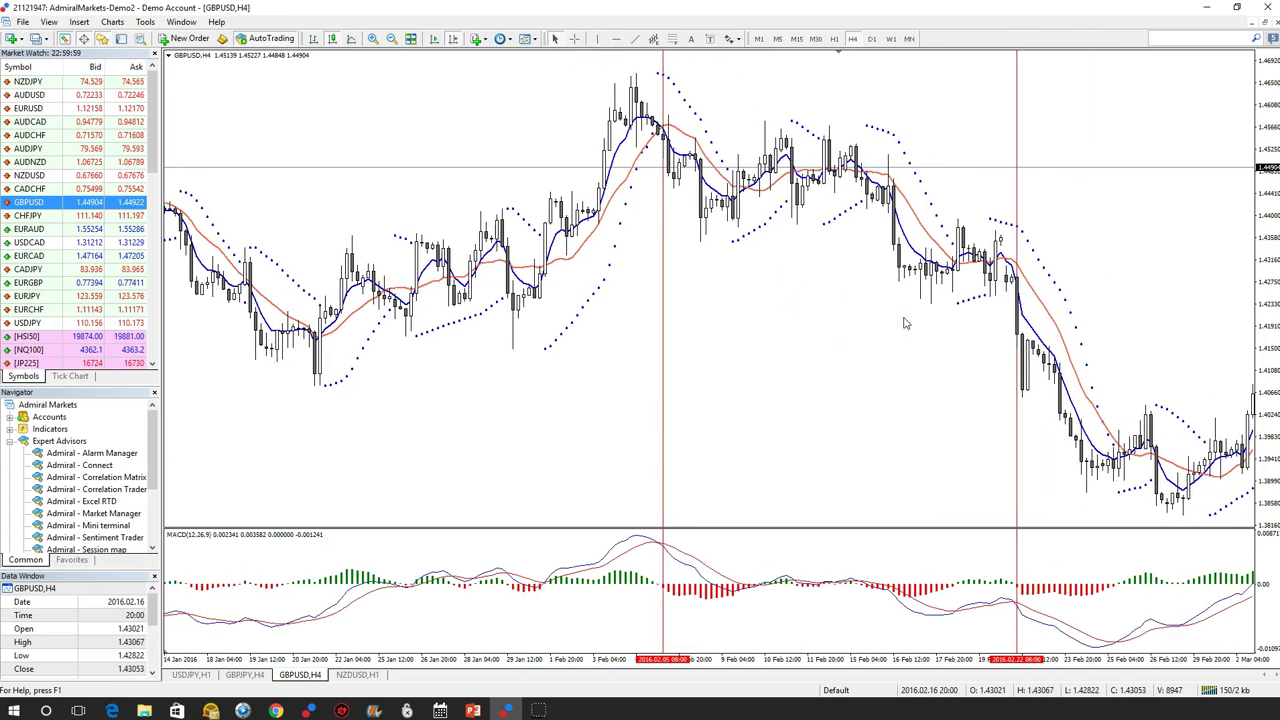
left_click(615, 40)
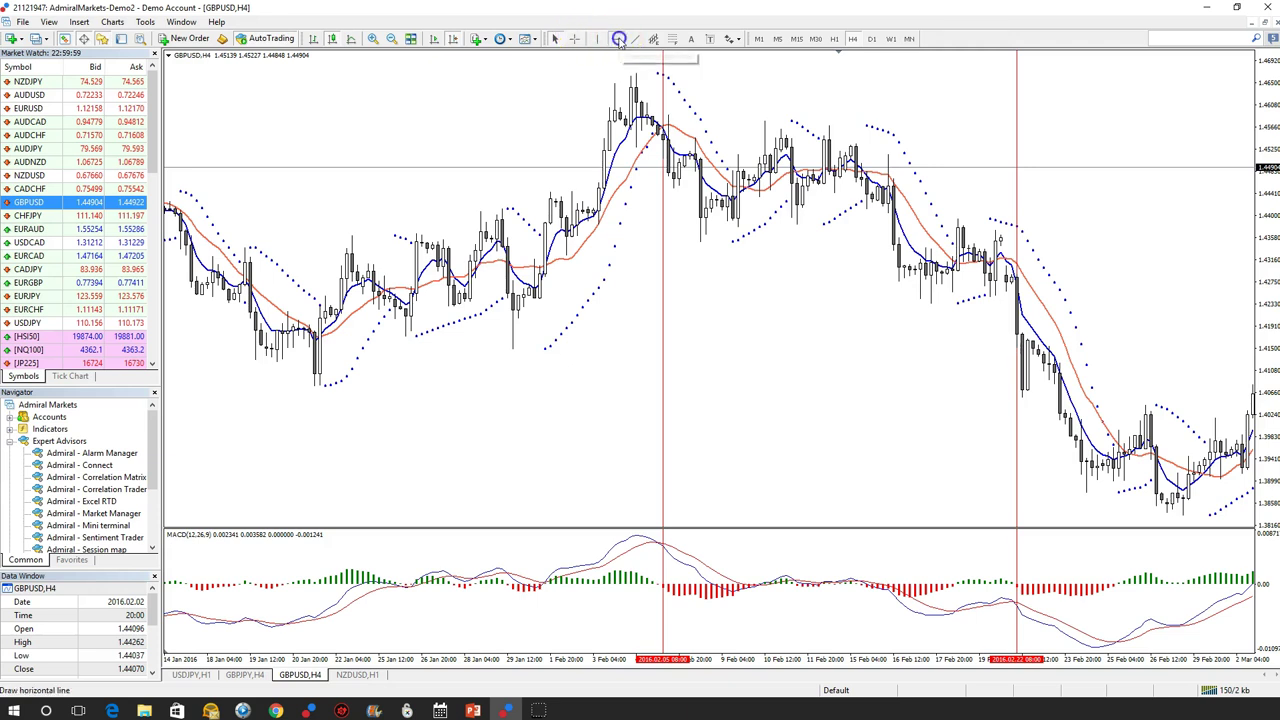
left_click(683, 124)
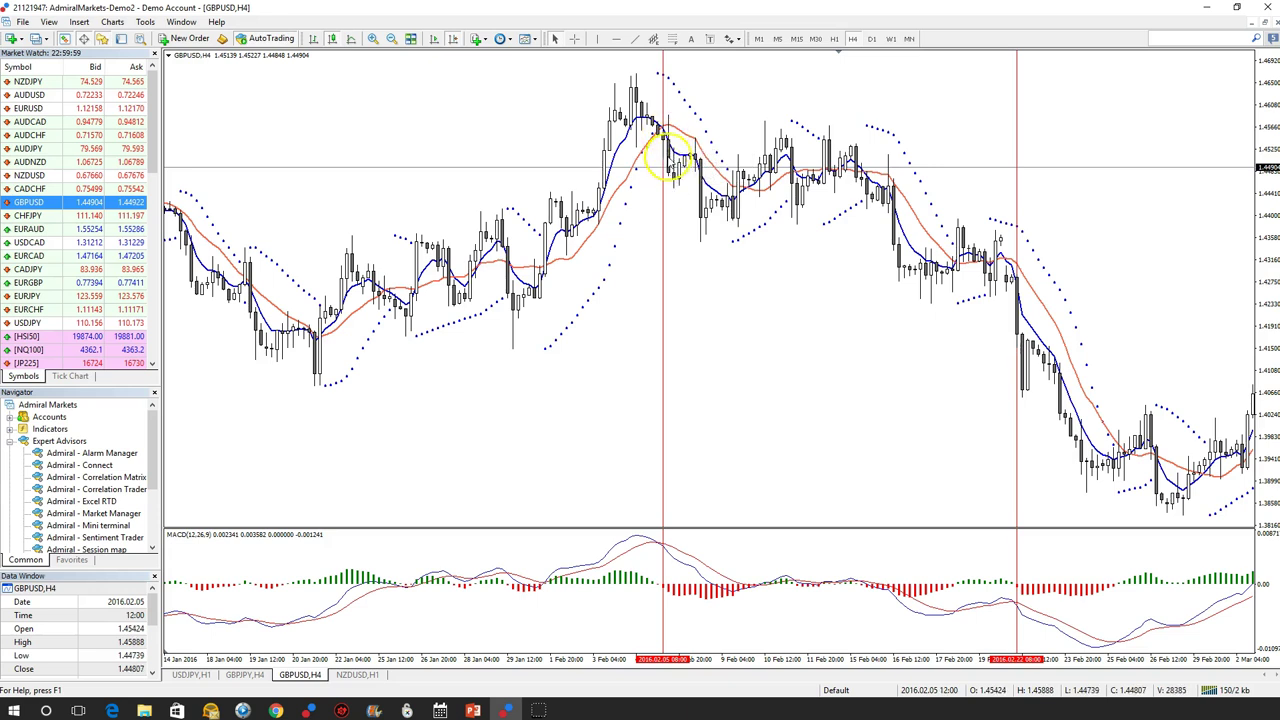
mouse_move(675, 178)
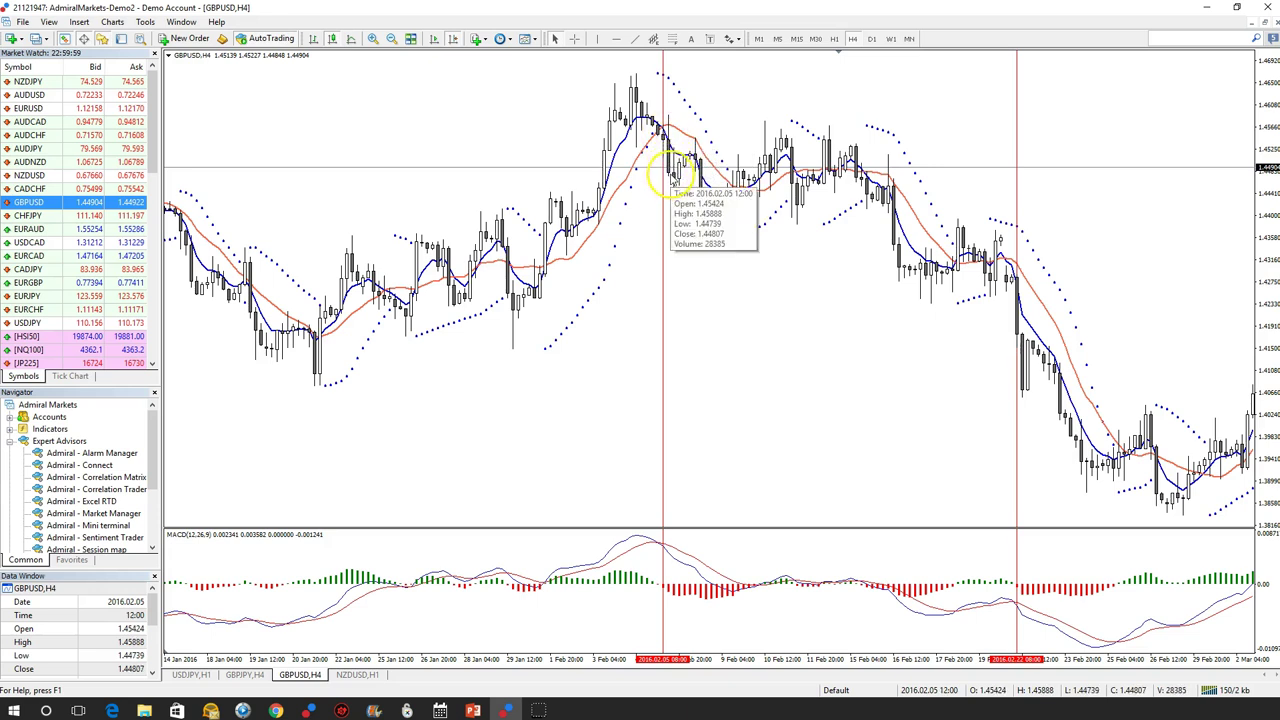
left_click(609, 38)
left_click_drag(694, 96, 695, 167)
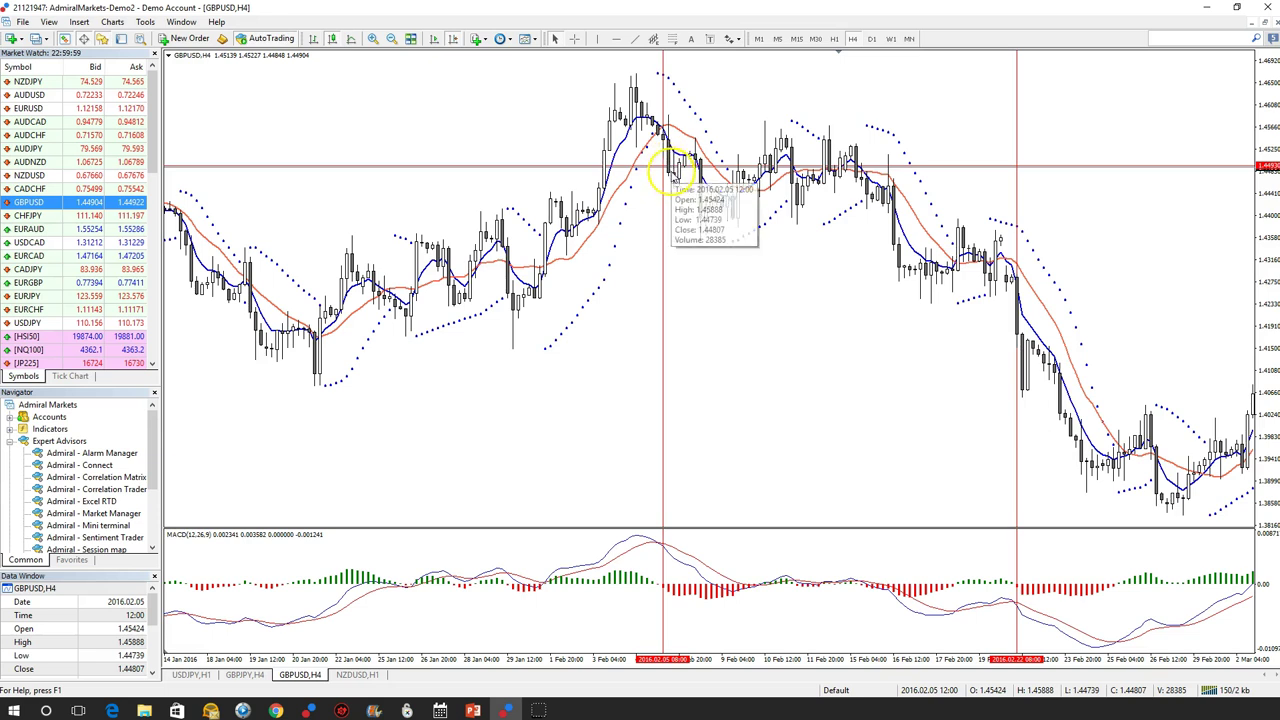
mouse_move(670, 182)
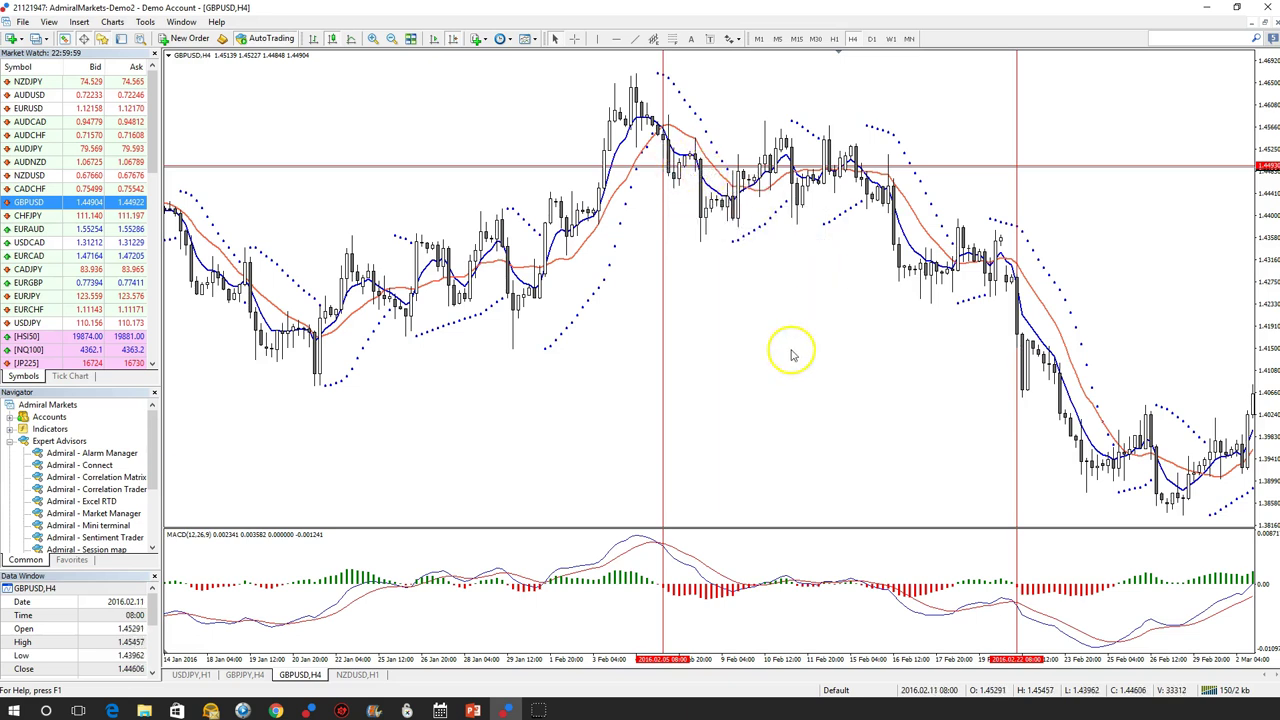
Step: Draw a horizontal line at about 1.427 near the 2016.04.18 16:00 candle on GBPUSD
left_click_drag(869, 383, 164, 285)
left_click_drag(625, 331, 173, 337)
scroll(820, 406, "down", 3)
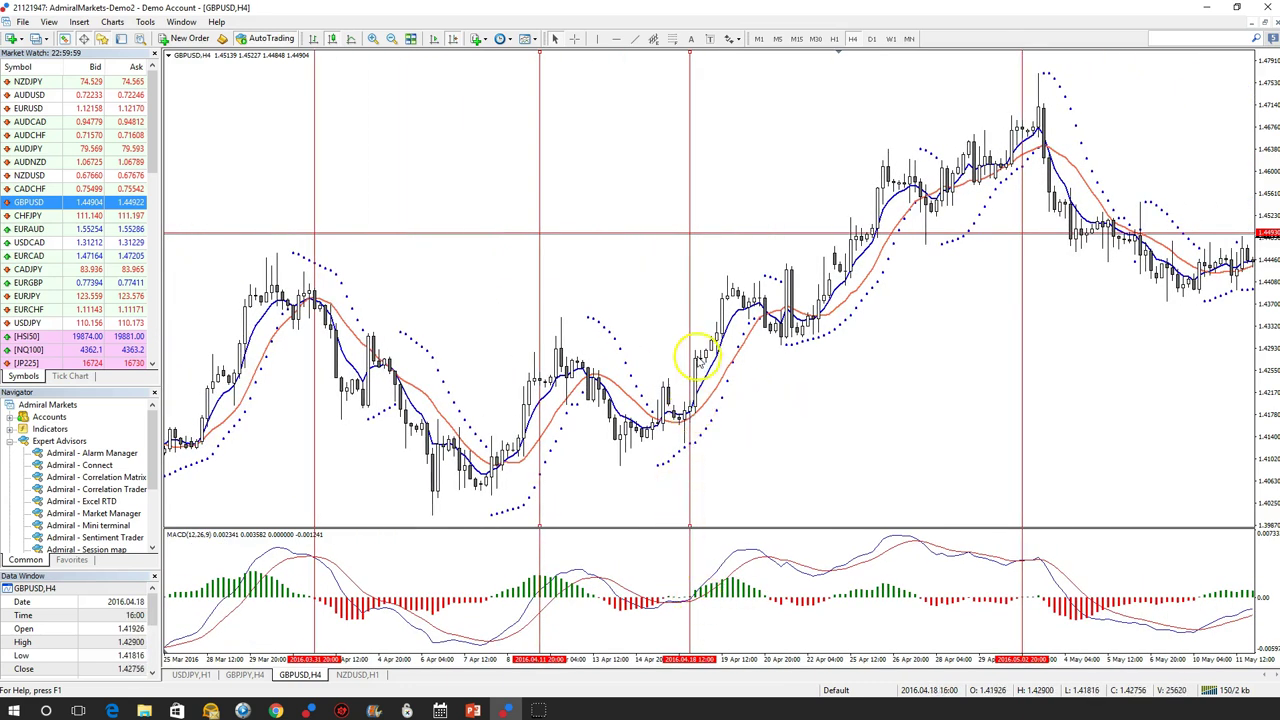
left_click(616, 38)
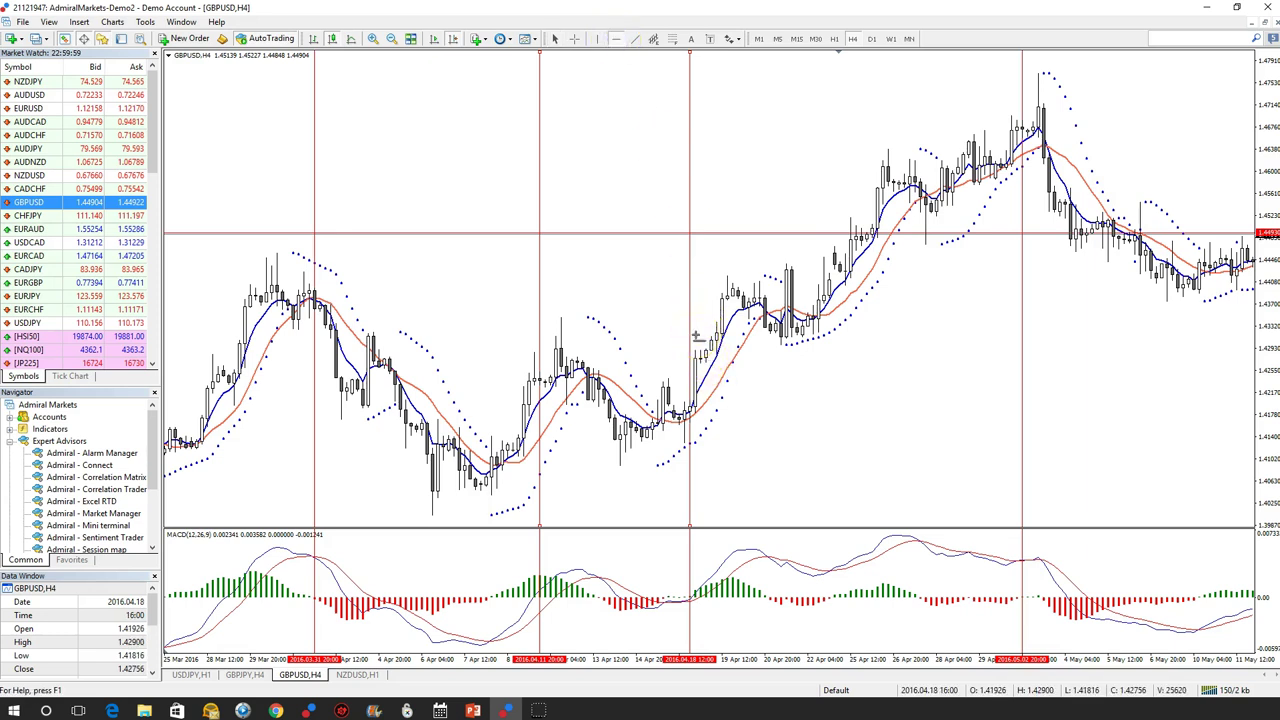
left_click(720, 361)
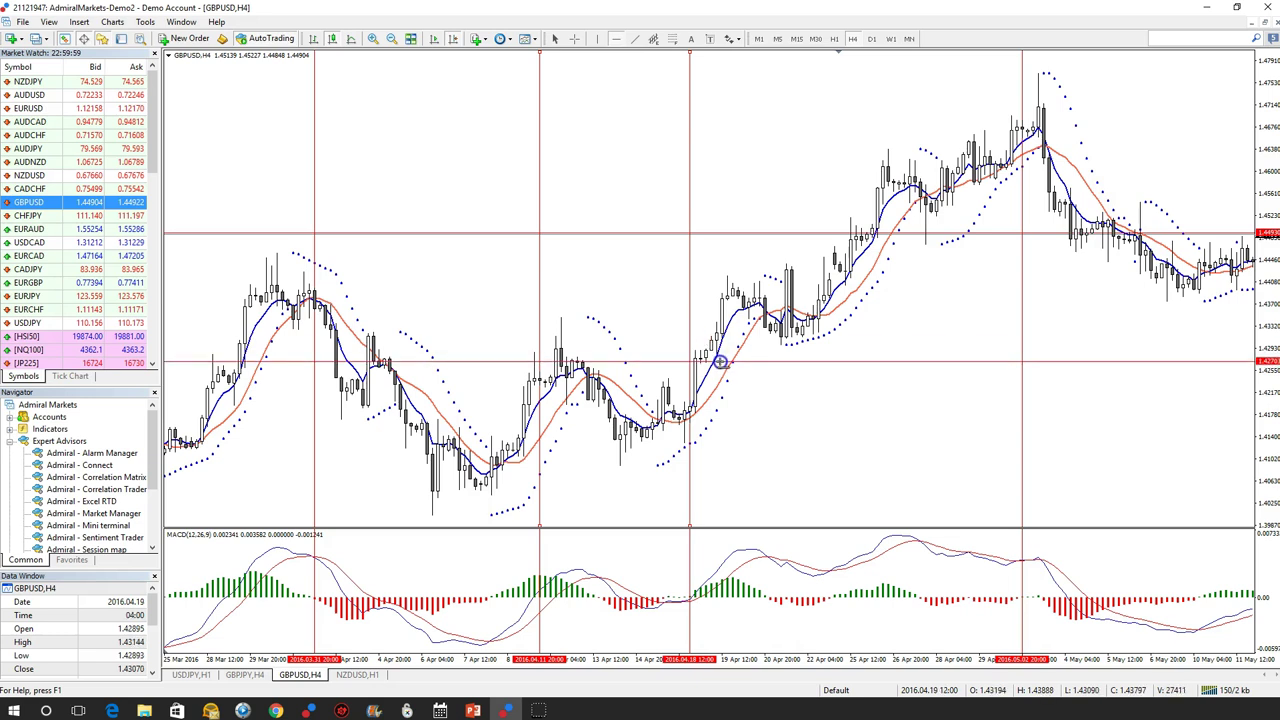